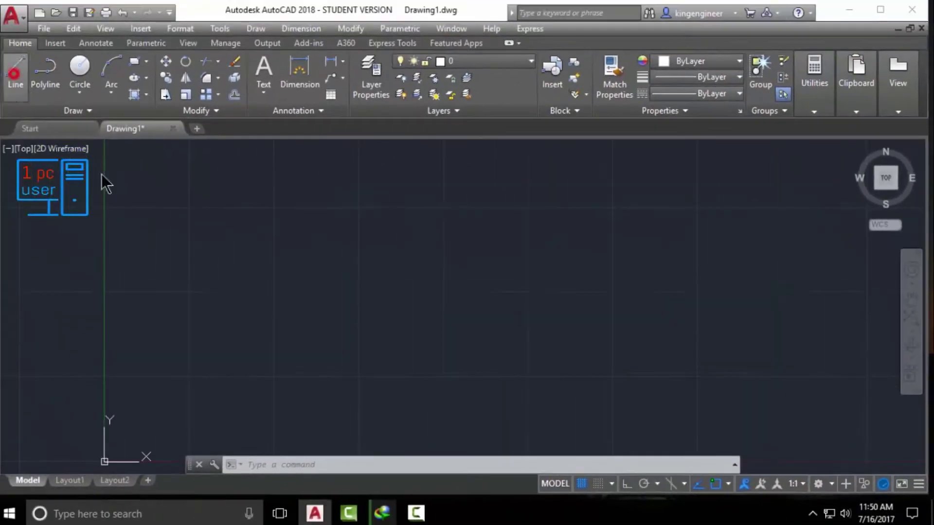
Step: Try Ortho mode on and off while drawing a line in the empty drawing area, leaving no line behind
{"action": "left_click", "coordinate": [216, 256]}
{"action": "left_click", "coordinate": [315, 328]}
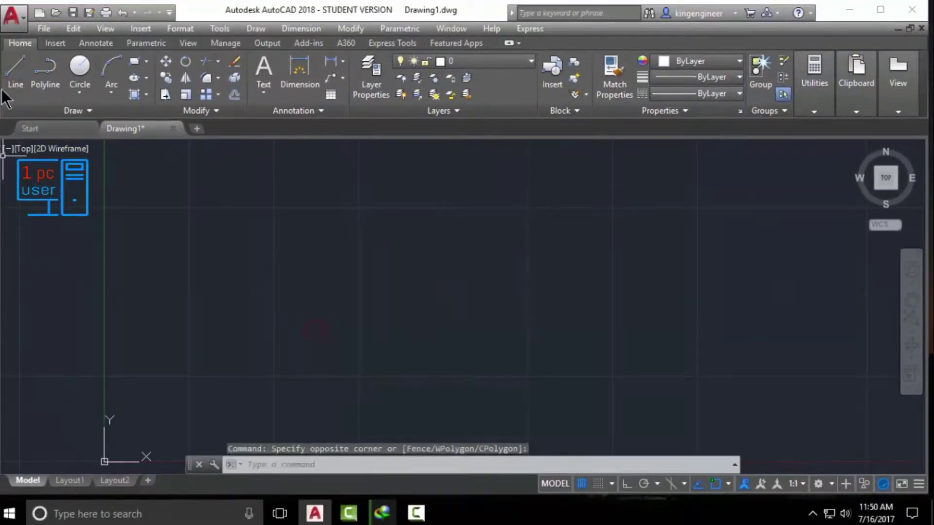
{"action": "left_click", "coordinate": [15, 76]}
{"action": "left_click", "coordinate": [257, 261]}
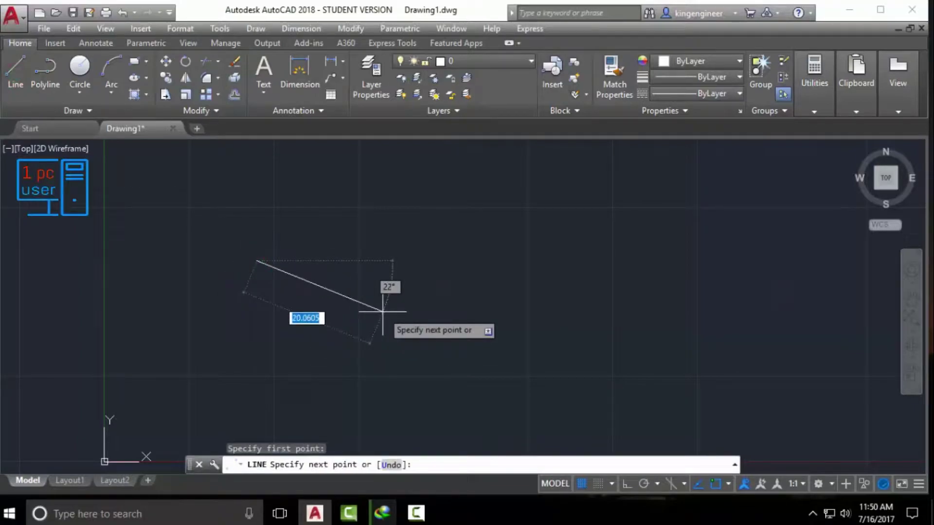
{"action": "key", "text": "F8"}
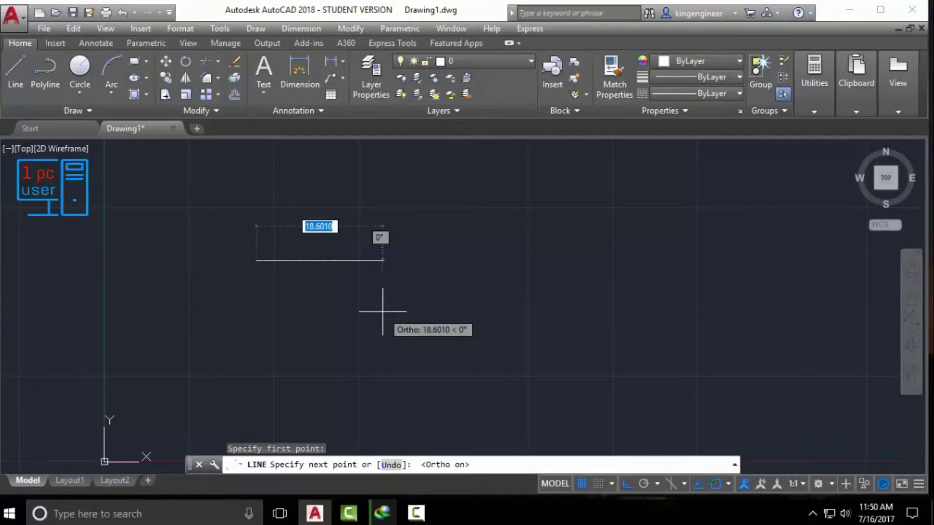
{"action": "key", "text": "F8"}
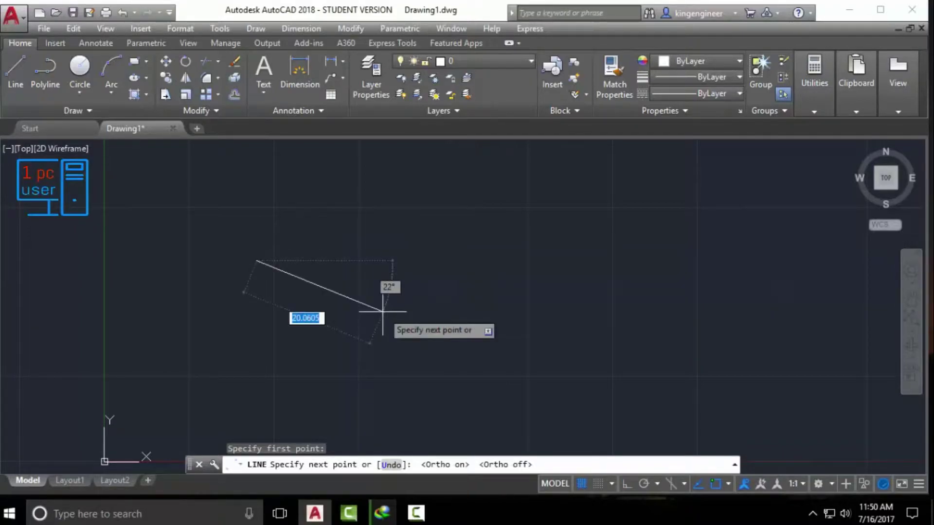
{"action": "key", "text": "Escape"}
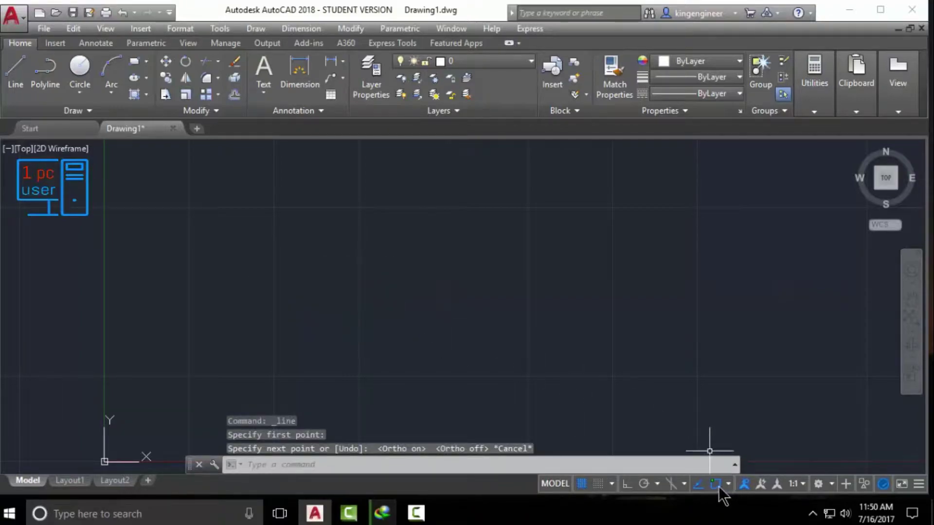
Step: Review the available object snap modes and toggle object snapping off and back on
{"action": "left_click", "coordinate": [731, 484]}
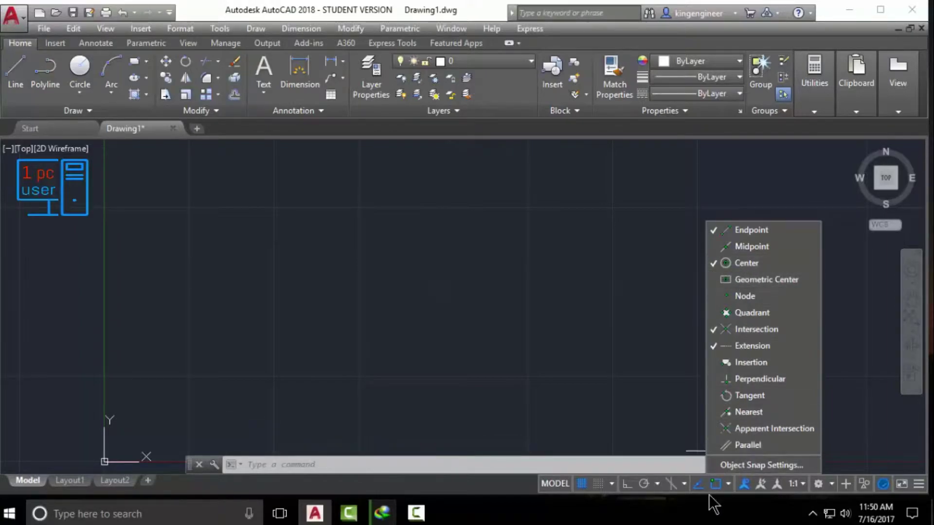
{"action": "left_click", "coordinate": [715, 484]}
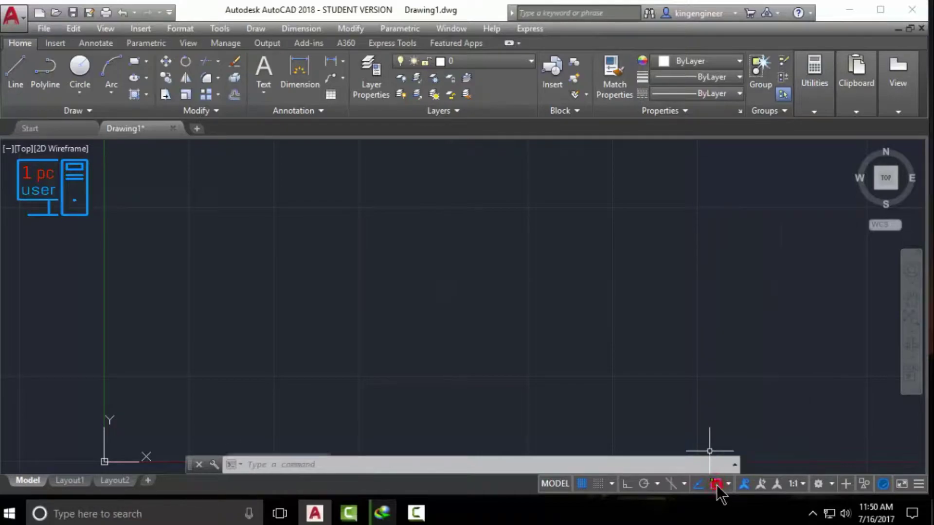
{"action": "left_click", "coordinate": [716, 484]}
{"action": "left_click", "coordinate": [715, 484]}
{"action": "left_click", "coordinate": [715, 483]}
{"action": "left_click", "coordinate": [716, 484]}
{"action": "left_click", "coordinate": [716, 483]}
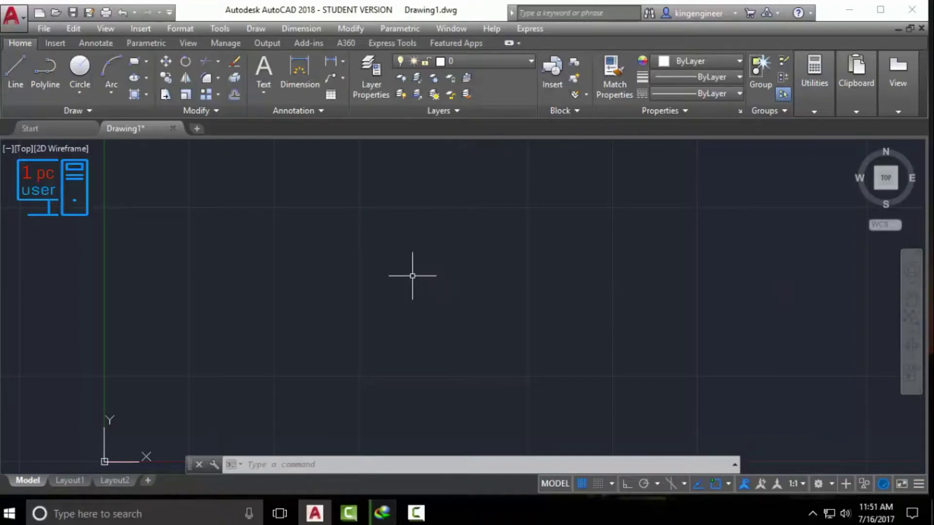
Step: Draw a circle with a radius of 10 in the empty drawing area, near the Y axis
{"action": "left_click", "coordinate": [283, 465]}
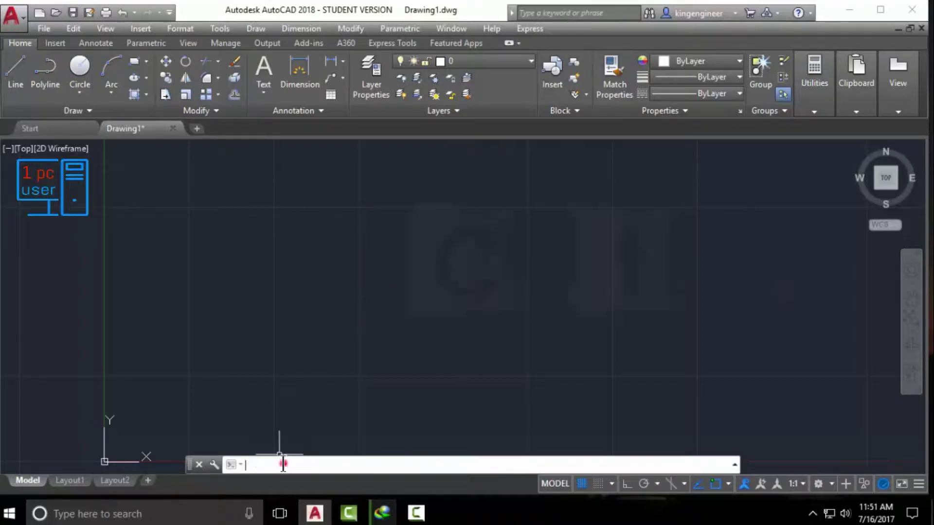
{"action": "type", "text": "ci"}
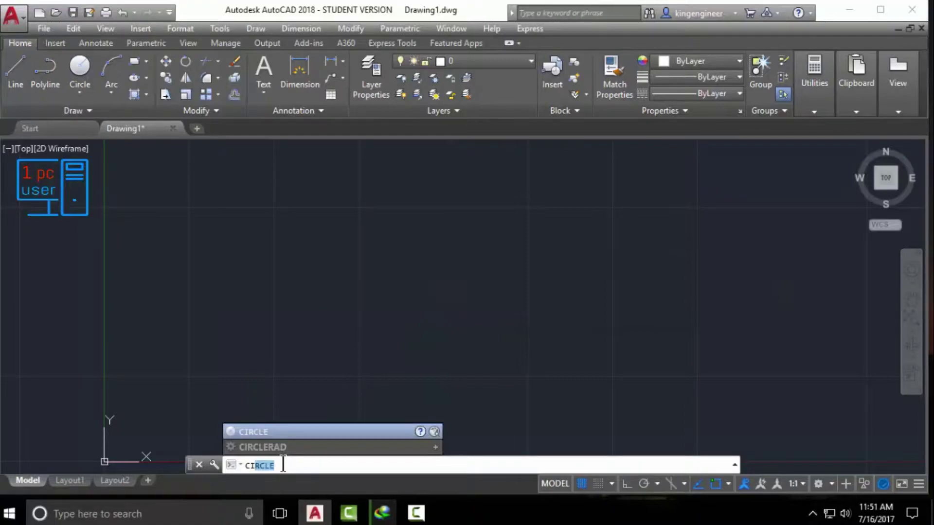
{"action": "key", "text": "Return"}
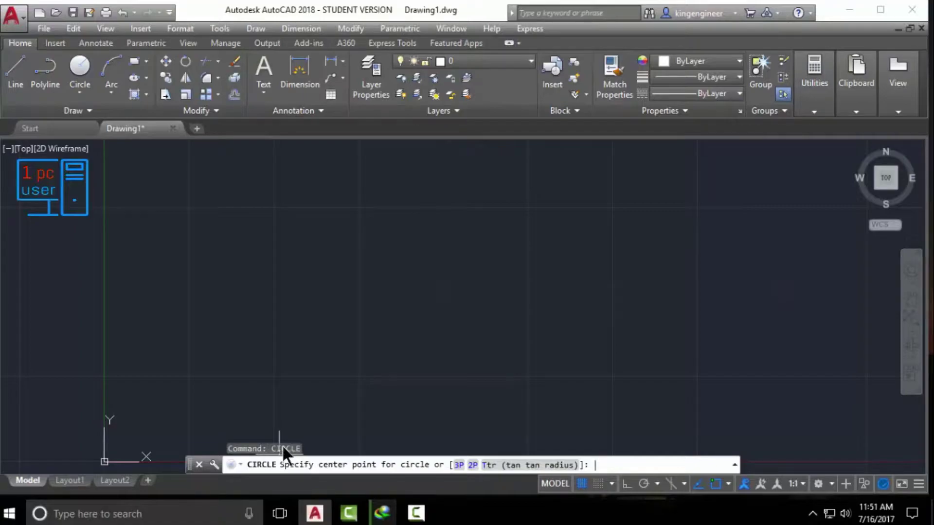
{"action": "left_click", "coordinate": [310, 262]}
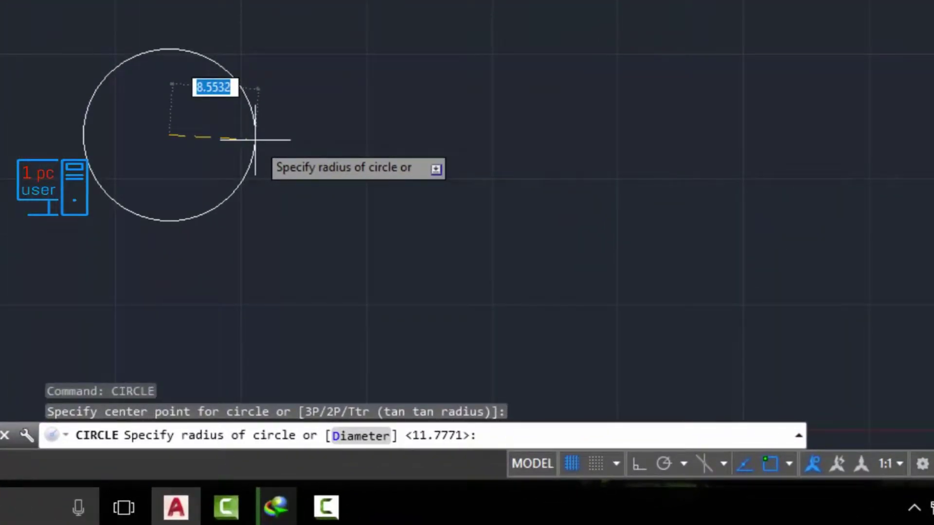
{"action": "type", "text": "10"}
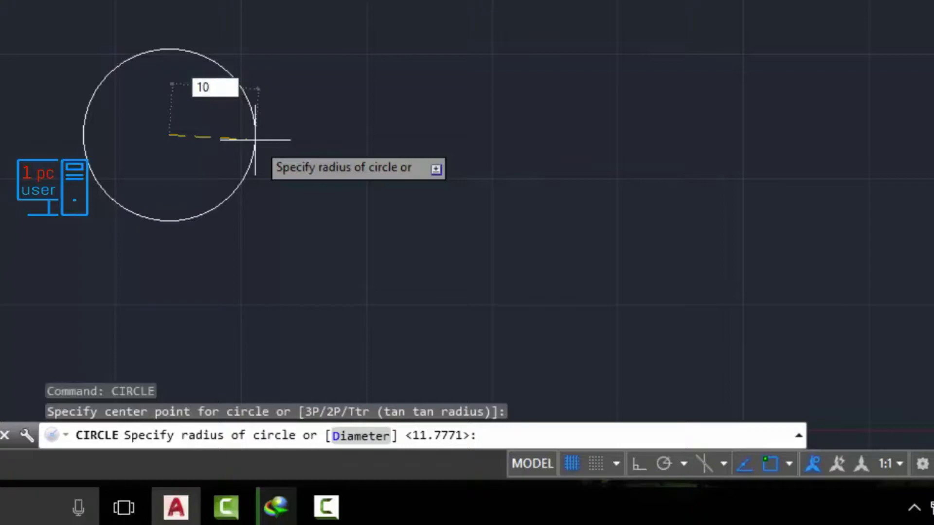
{"action": "key", "text": "Return"}
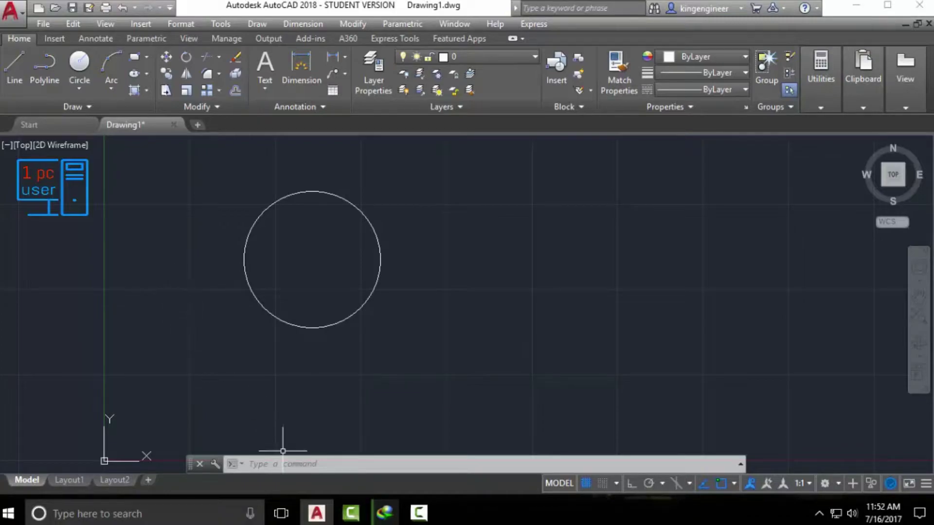
Step: Draw a second circle with a radius of 20 to the right of the first circle
{"action": "left_click", "coordinate": [294, 464]}
{"action": "type", "text": "ci"}
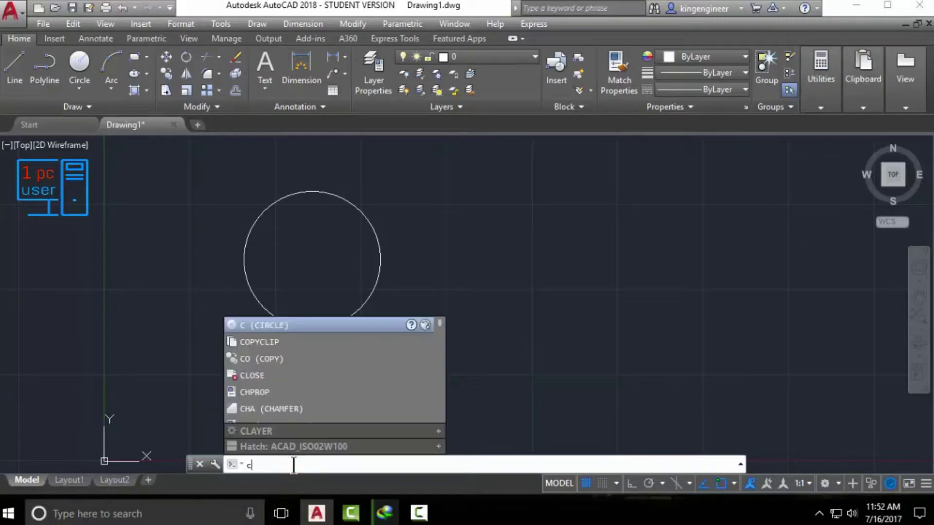
{"action": "key", "text": "Return"}
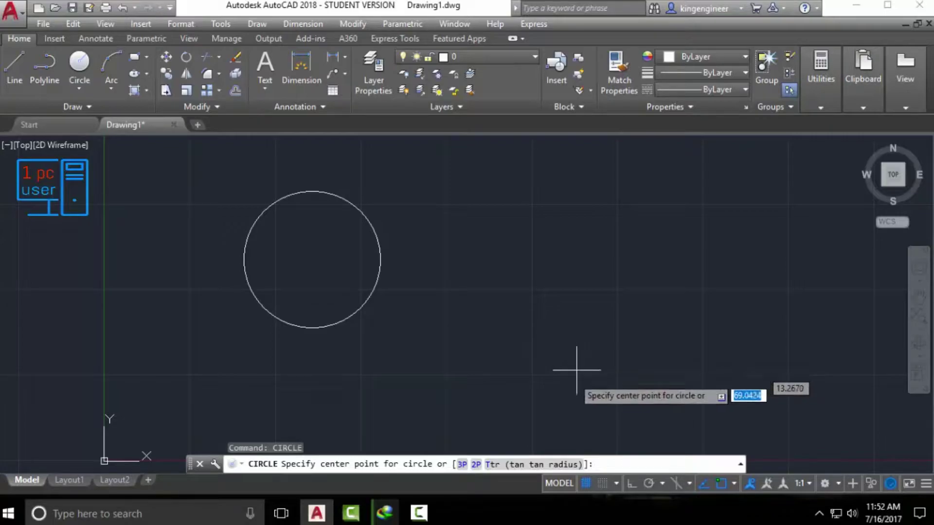
{"action": "left_click", "coordinate": [600, 464]}
{"action": "left_click", "coordinate": [623, 464]}
{"action": "type", "text": "d"}
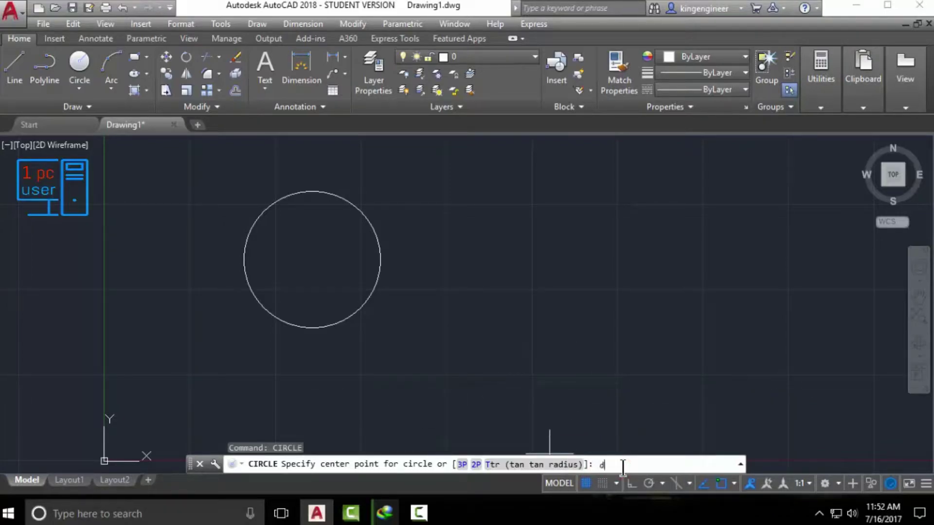
{"action": "key", "text": "Return"}
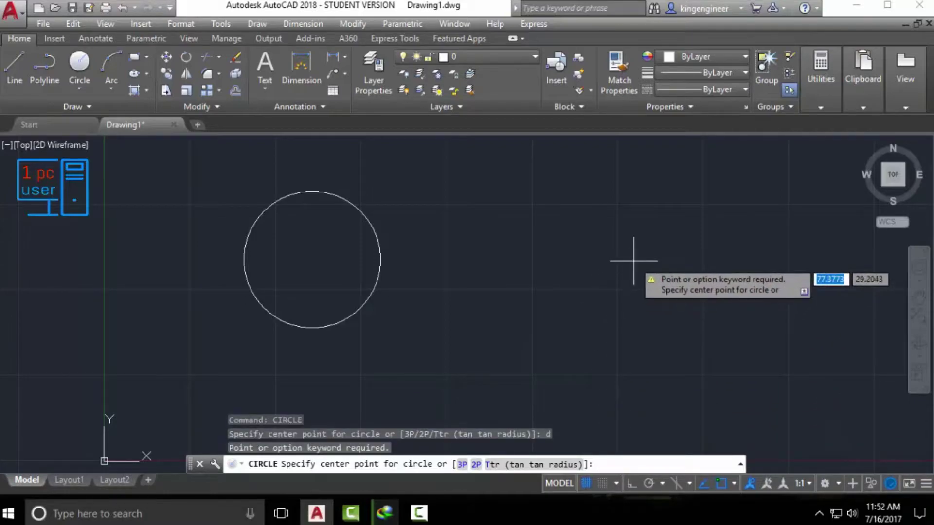
{"action": "left_click", "coordinate": [632, 262]}
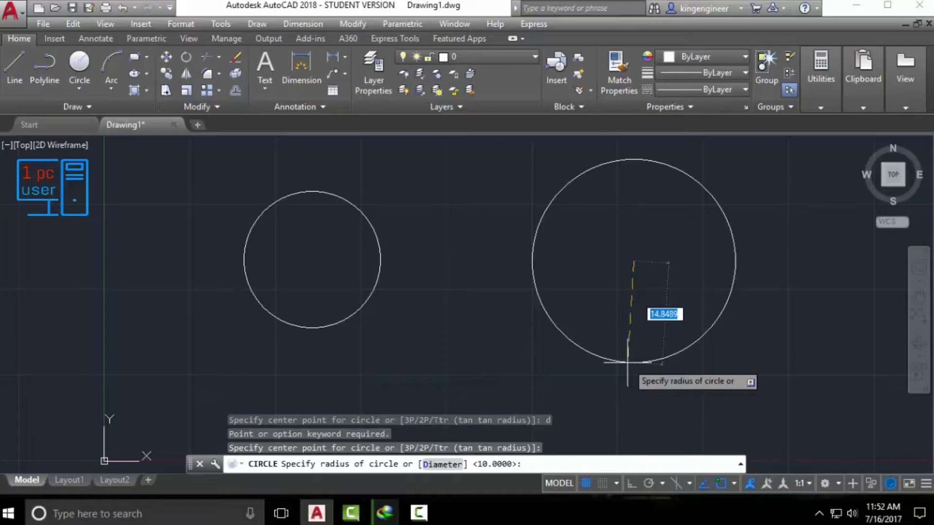
{"action": "type", "text": "2"}
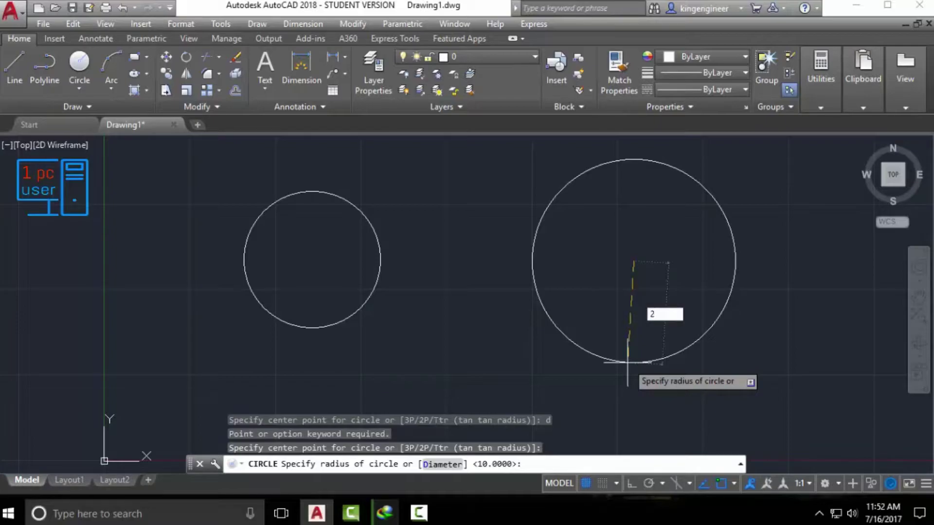
{"action": "type", "text": "0"}
{"action": "key", "text": "Return"}
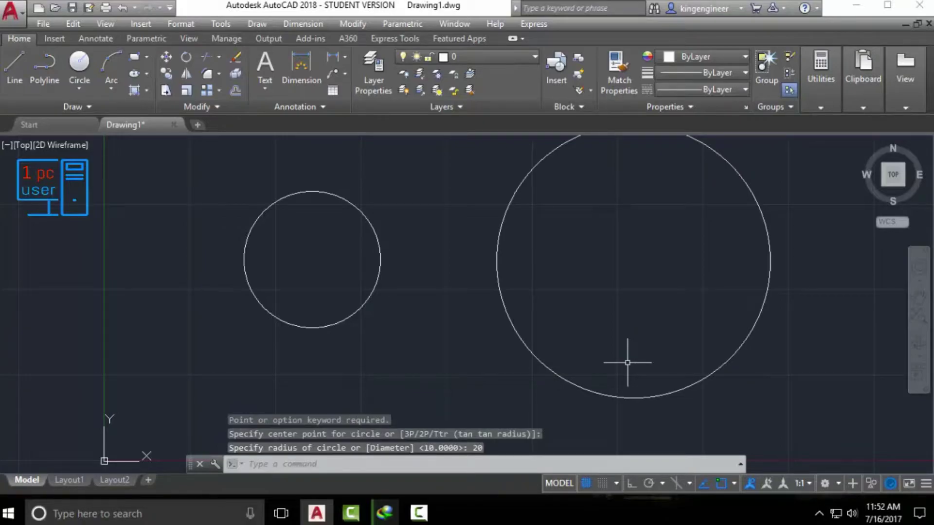
Step: Erase the large circle with the radius of 20
{"action": "left_click", "coordinate": [738, 391]}
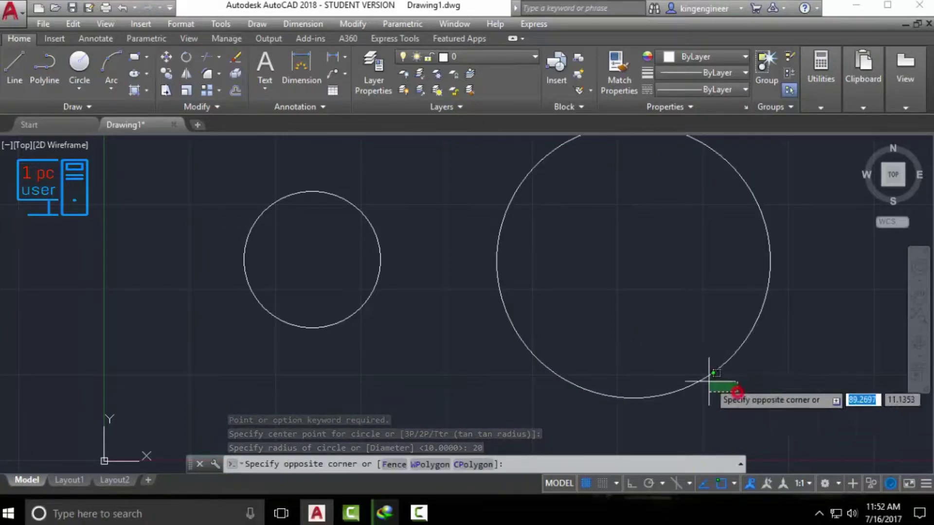
{"action": "left_click", "coordinate": [463, 189]}
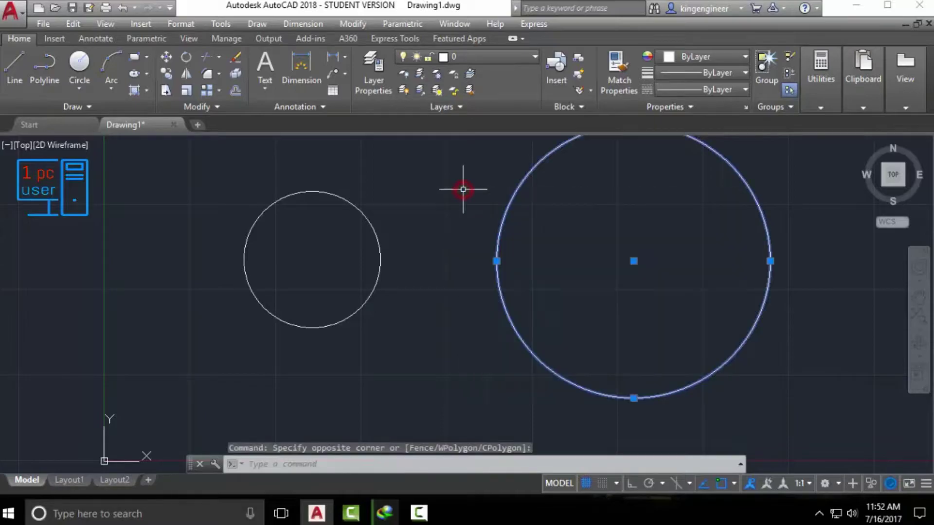
{"action": "key", "text": "Delete"}
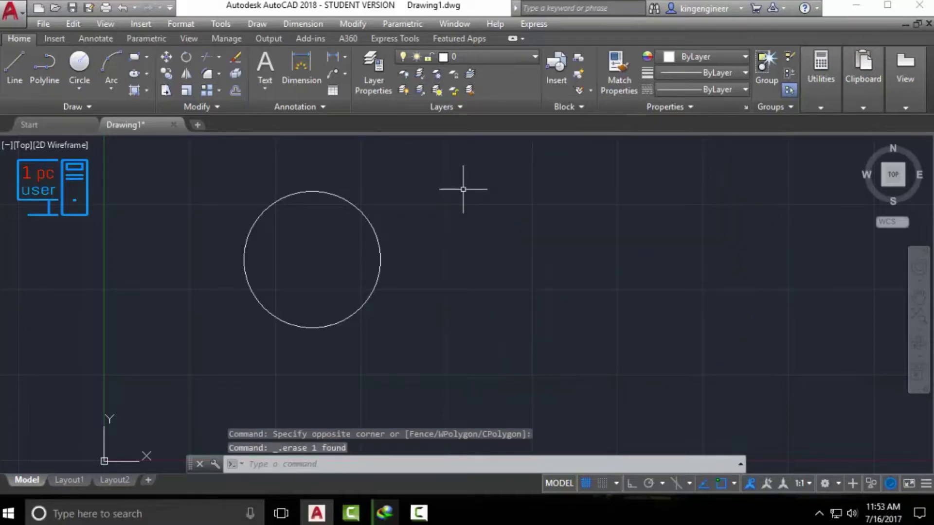
Step: Draw a circle to the right of the first one using the Diameter option with a diameter of 20
{"action": "left_click", "coordinate": [379, 463]}
{"action": "type", "text": "c"}
{"action": "key", "text": "Return"}
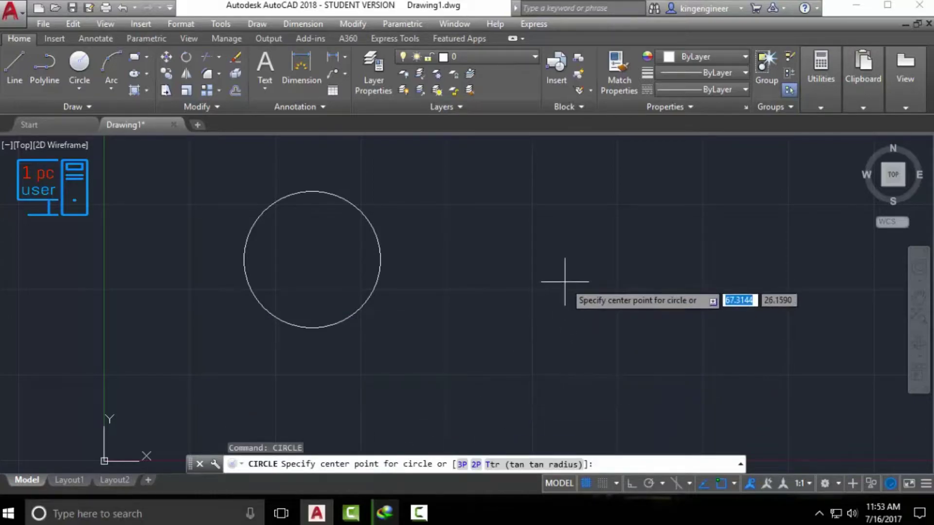
{"action": "left_click", "coordinate": [605, 264]}
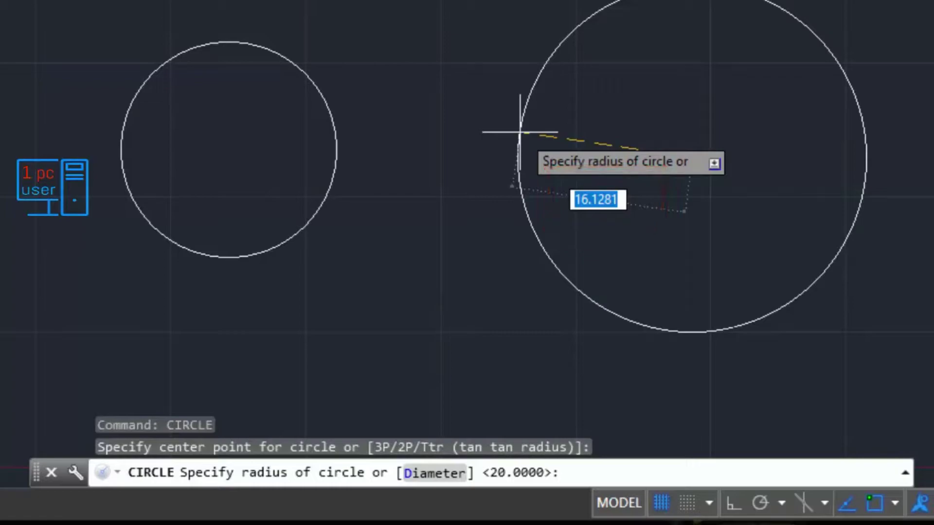
{"action": "type", "text": "d"}
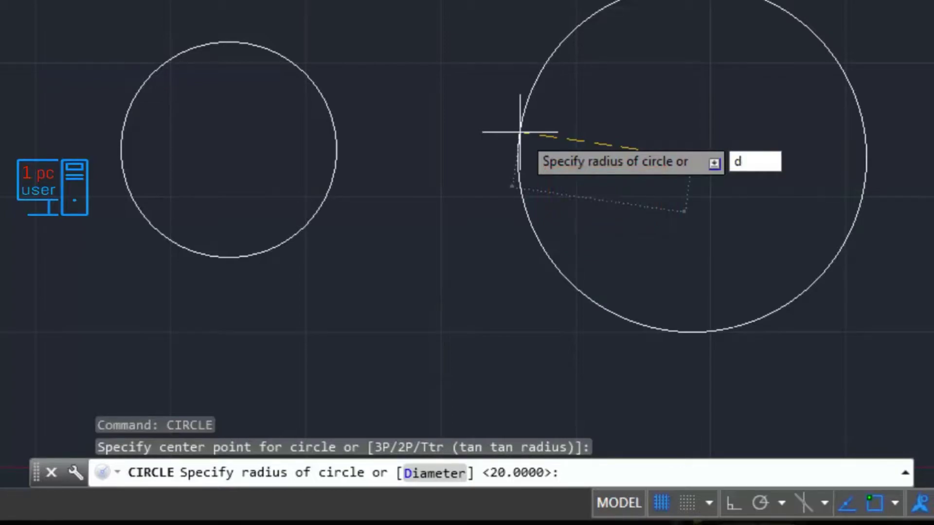
{"action": "left_click", "coordinate": [594, 473]}
{"action": "left_click", "coordinate": [582, 473]}
{"action": "key", "text": "Return"}
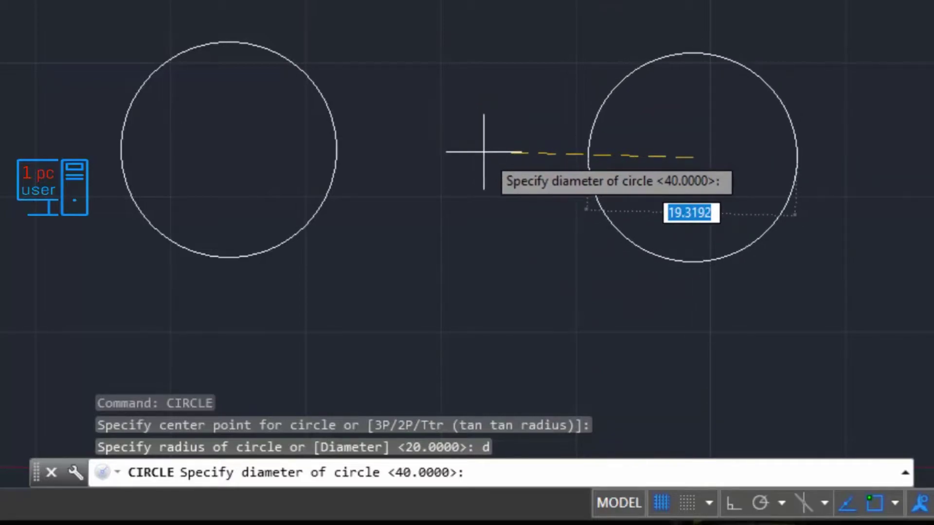
{"action": "type", "text": "20"}
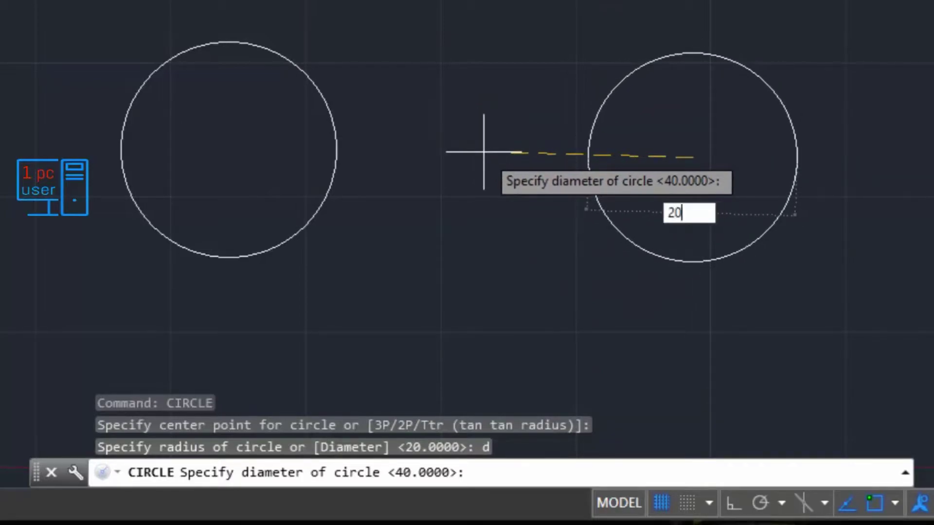
{"action": "key", "text": "Return"}
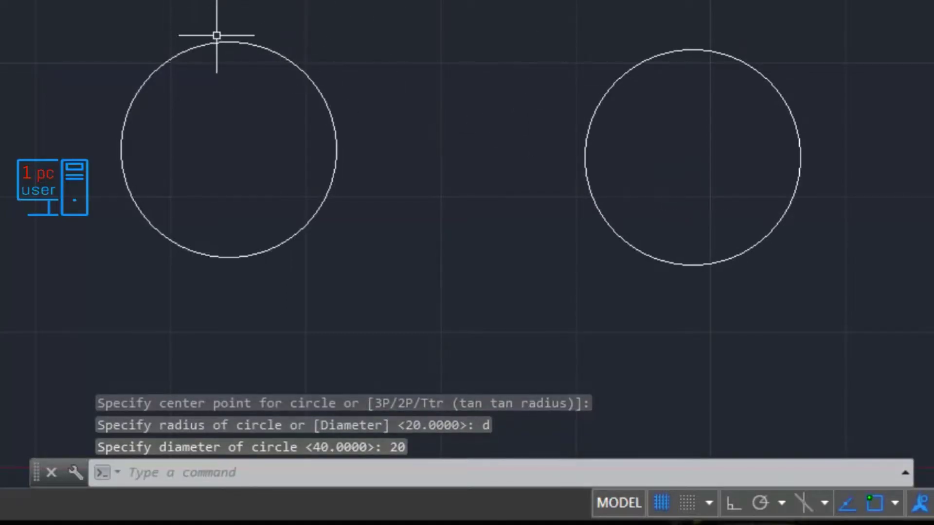
Step: Add a radius dimension to the first circle, placing its text just outside the circle's upper right edge
{"action": "left_click", "coordinate": [306, 8]}
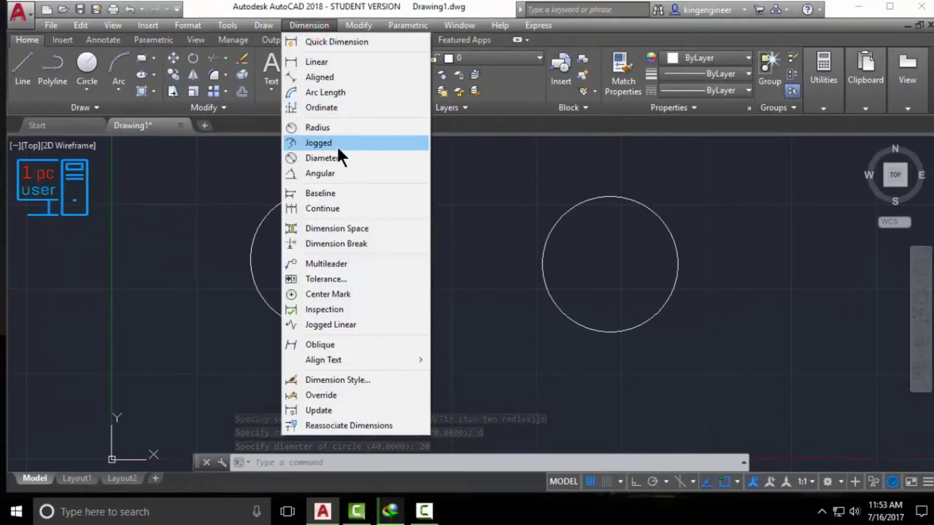
{"action": "left_click", "coordinate": [334, 128]}
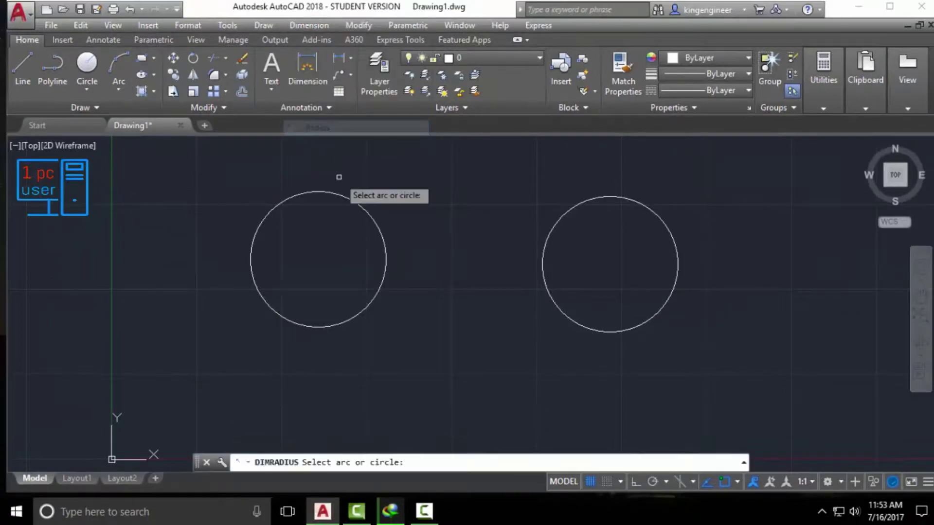
{"action": "left_click", "coordinate": [381, 272]}
{"action": "left_click", "coordinate": [400, 227]}
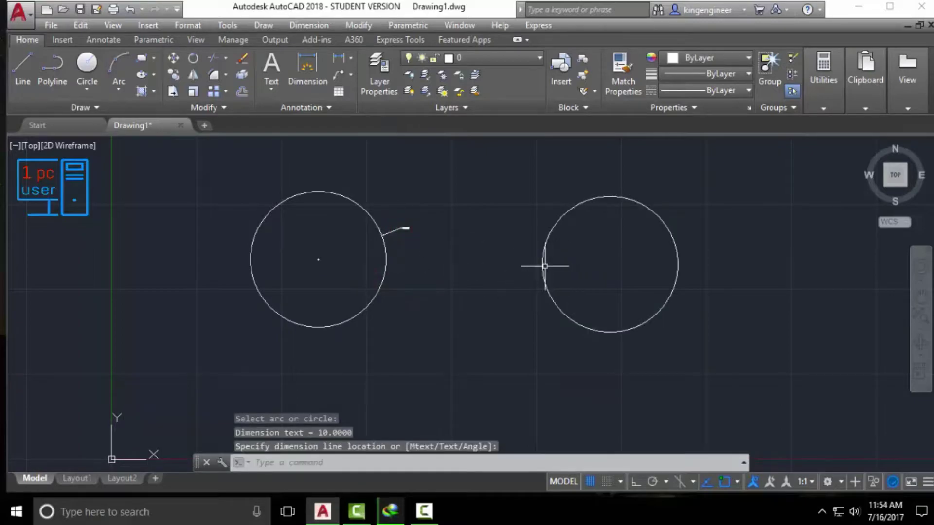
Step: Add a radius dimension to the second circle, placing its text between the two circles near the first circle's radius label
{"action": "key", "text": "Return"}
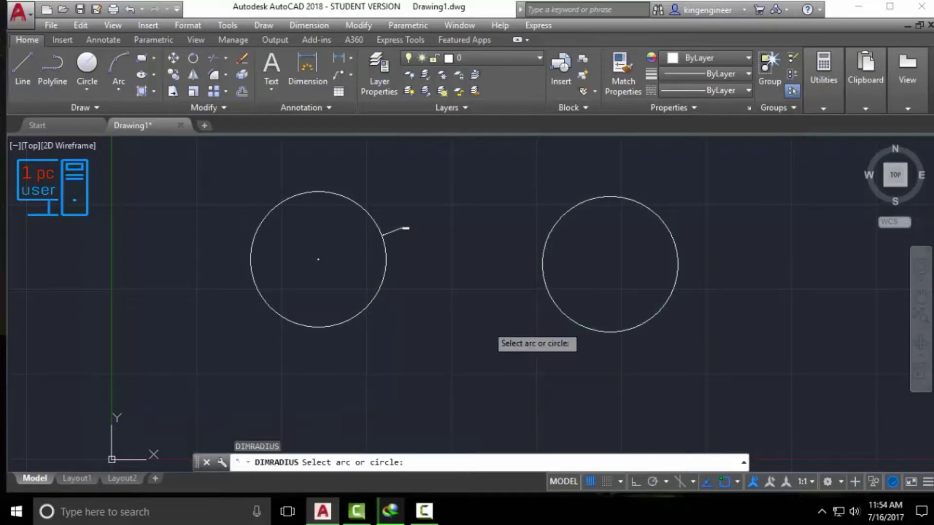
{"action": "left_click", "coordinate": [543, 281]}
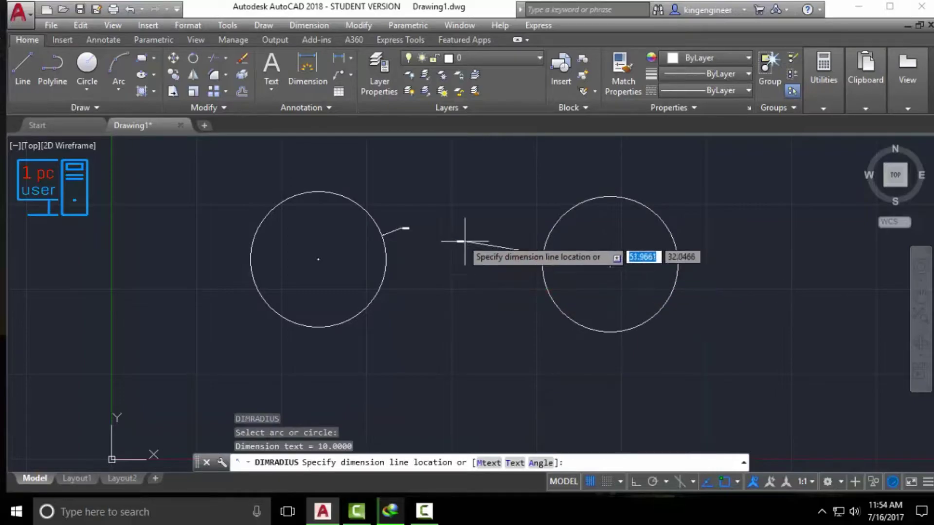
{"action": "left_click", "coordinate": [440, 229]}
Step: Compare the radius dimension texts and leader lines of the two circles up close
{"action": "scroll", "coordinate": [412, 222], "scroll_direction": "up", "scroll_amount": 2}
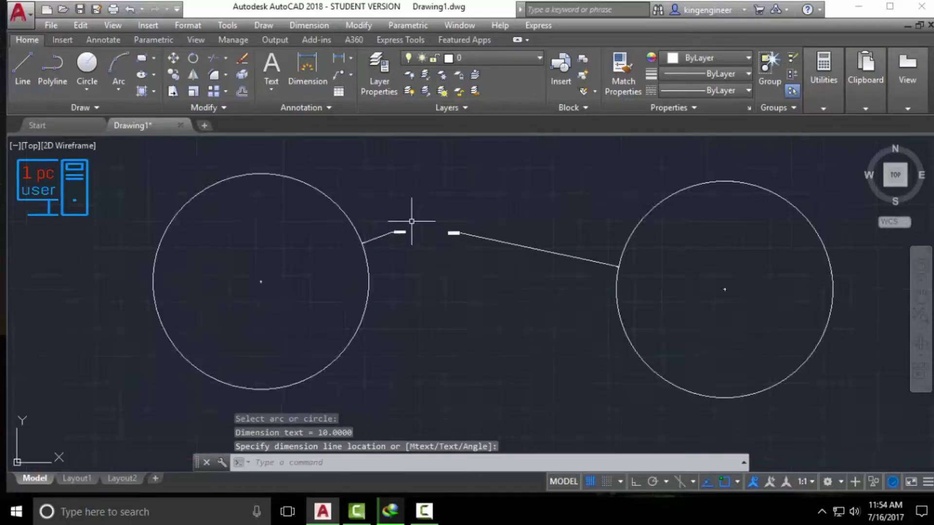
{"action": "scroll", "coordinate": [412, 221], "scroll_direction": "up", "scroll_amount": 3}
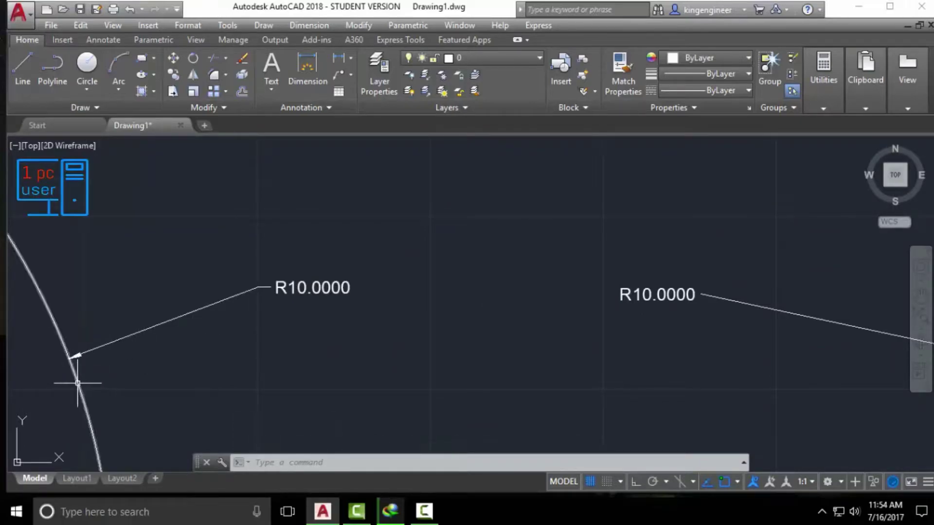
{"action": "mouse_move", "coordinate": [782, 365]}
{"action": "middle_mouse_down"}
{"action": "mouse_move", "coordinate": [425, 324]}
{"action": "mouse_move", "coordinate": [191, 273]}
{"action": "mouse_move", "coordinate": [6, 154]}
{"action": "middle_mouse_up"}
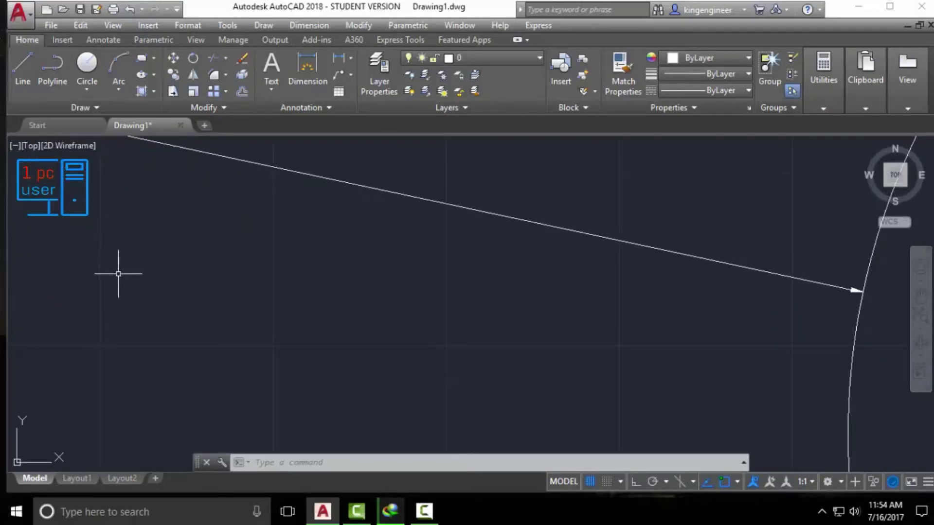
{"action": "middle_click_drag", "start_coordinate": [136, 269], "coordinate": [862, 441]}
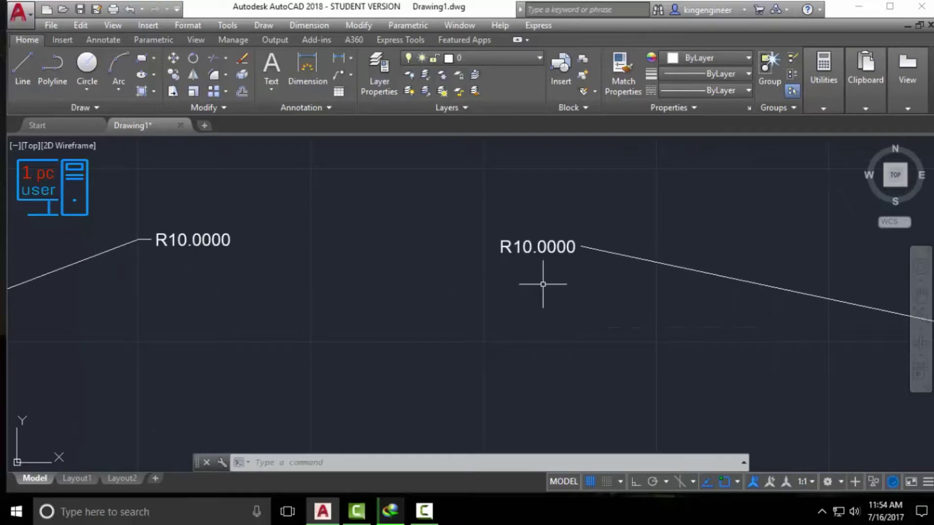
{"action": "scroll", "coordinate": [434, 295], "scroll_direction": "down", "scroll_amount": 6}
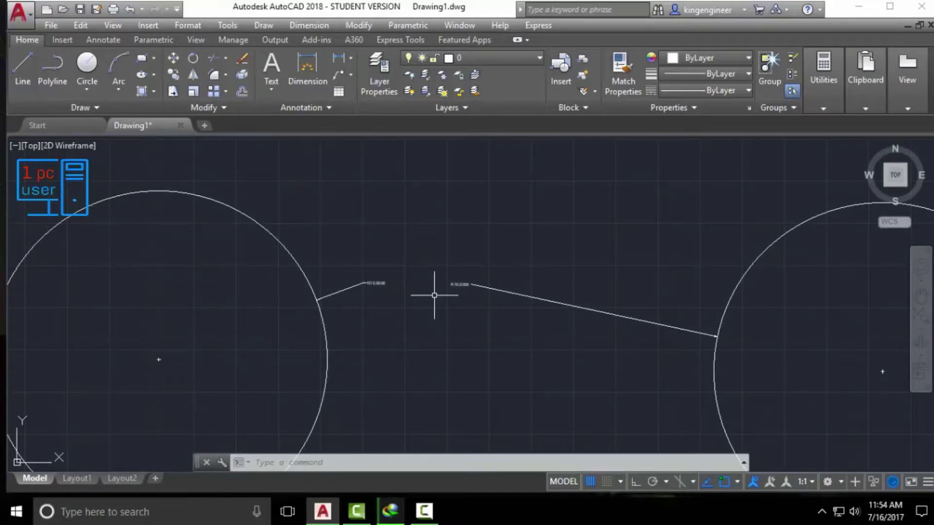
{"action": "scroll", "coordinate": [434, 295], "scroll_direction": "down", "scroll_amount": 3}
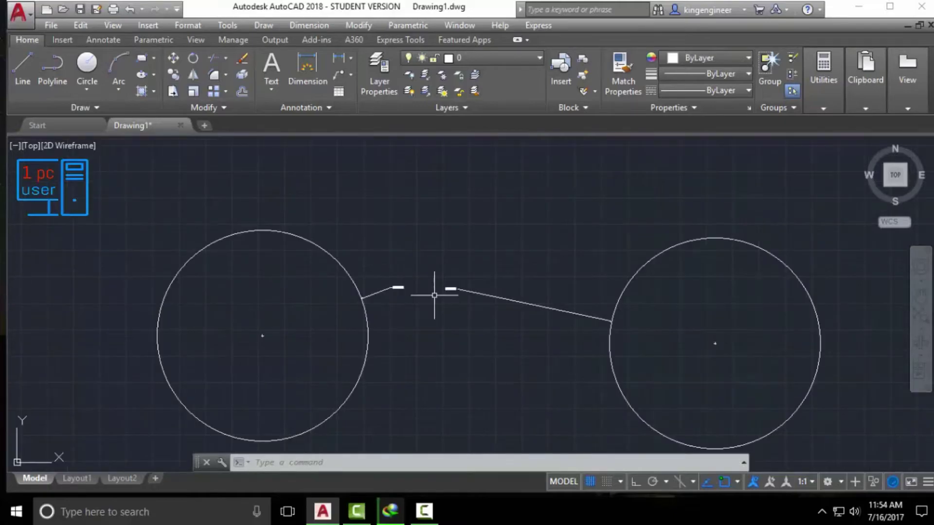
Step: Erase both circles together with their radius dimensions
{"action": "left_click", "coordinate": [827, 436]}
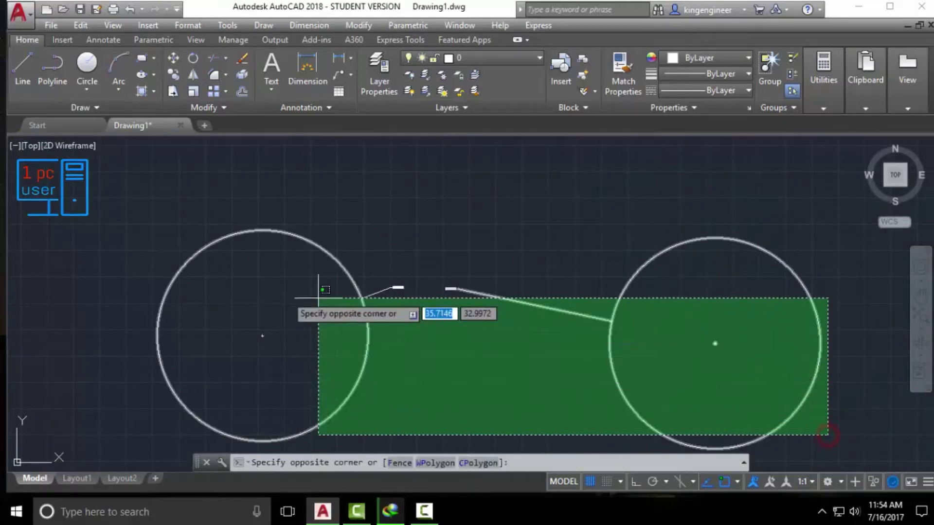
{"action": "left_click", "coordinate": [57, 225]}
{"action": "key", "text": "Delete"}
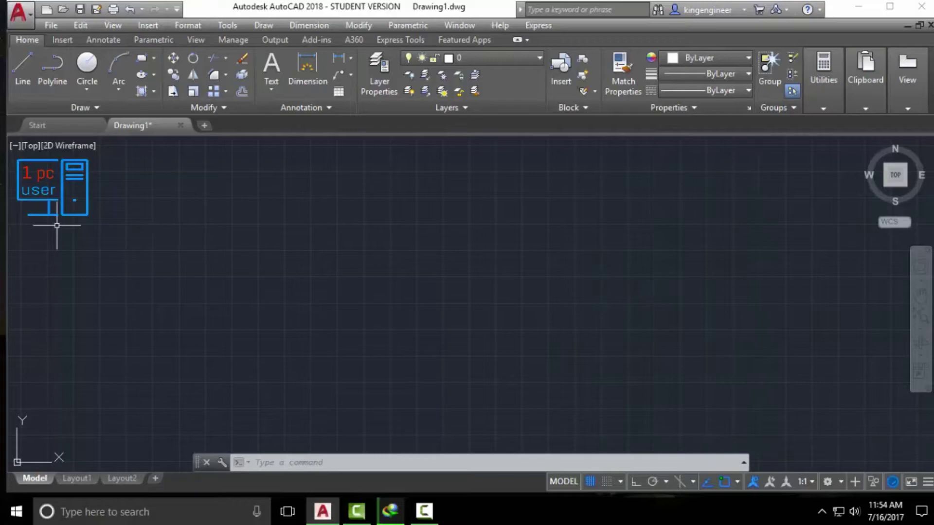
Step: Draw a right triangle with lines: a 10-unit horizontal leg, a 10-unit vertical leg upward from its right end, and a closing hypotenuse
{"action": "left_click", "coordinate": [22, 72]}
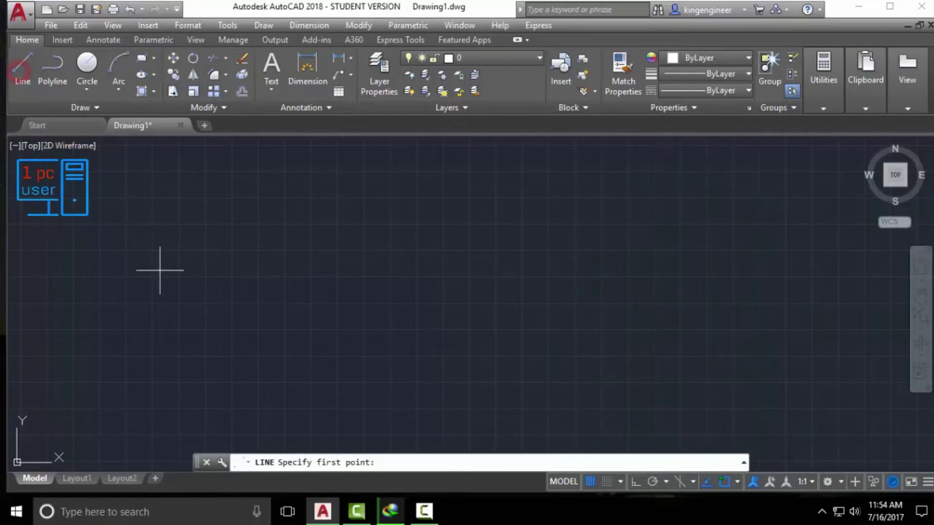
{"action": "left_click", "coordinate": [249, 293]}
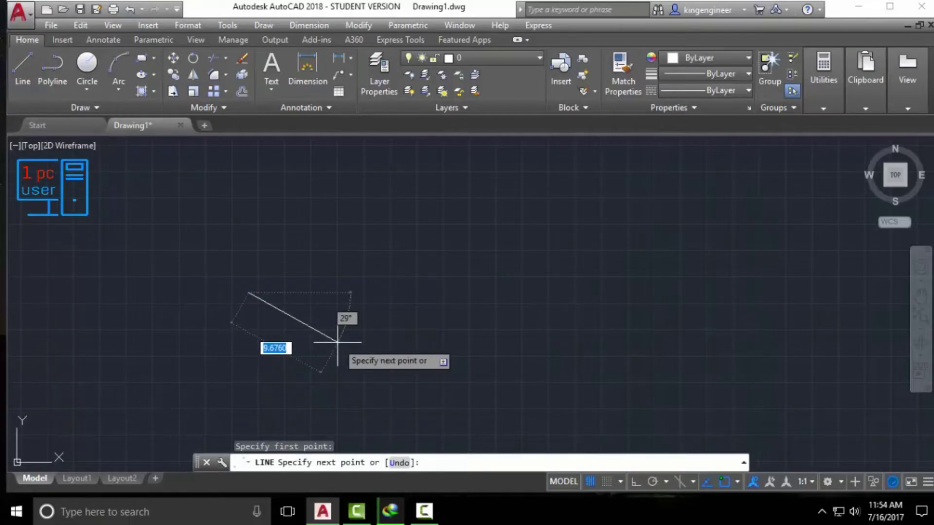
{"action": "key", "text": "F8"}
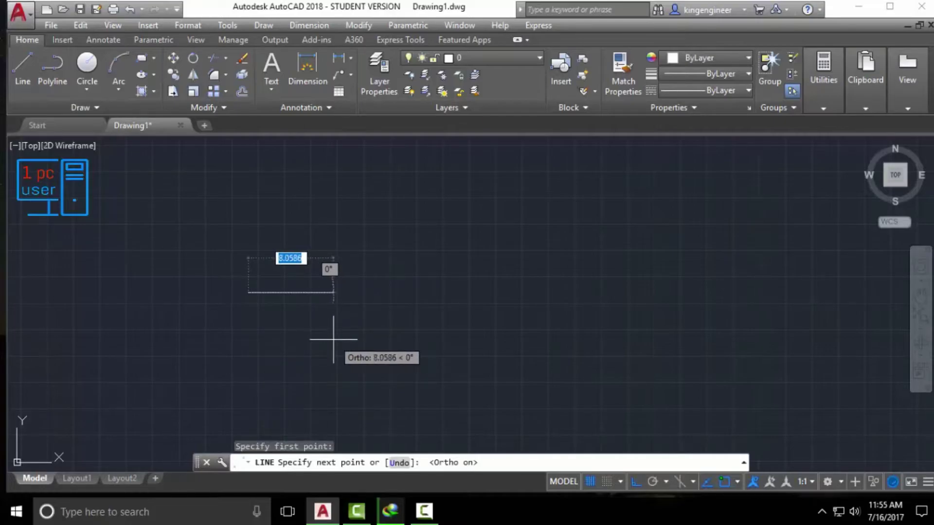
{"action": "type", "text": "10"}
{"action": "key", "text": "Return"}
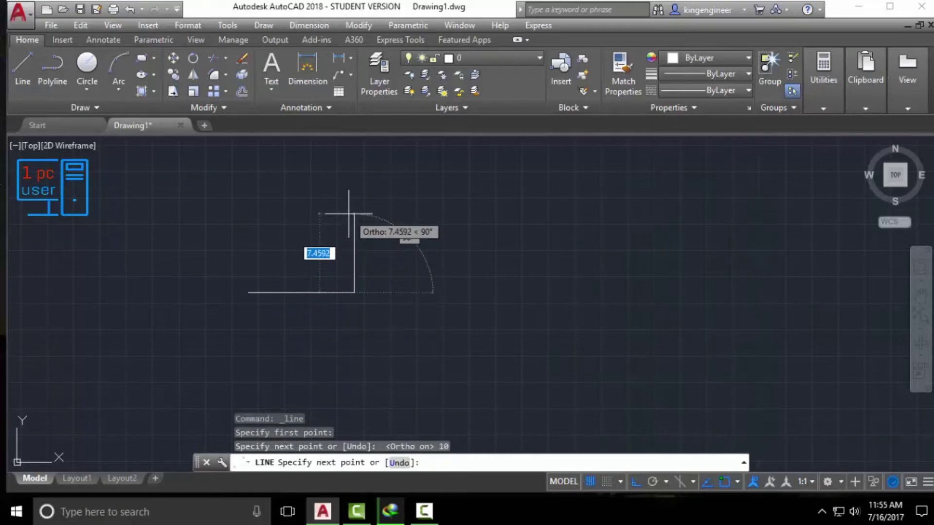
{"action": "type", "text": "10"}
{"action": "key", "text": "Return"}
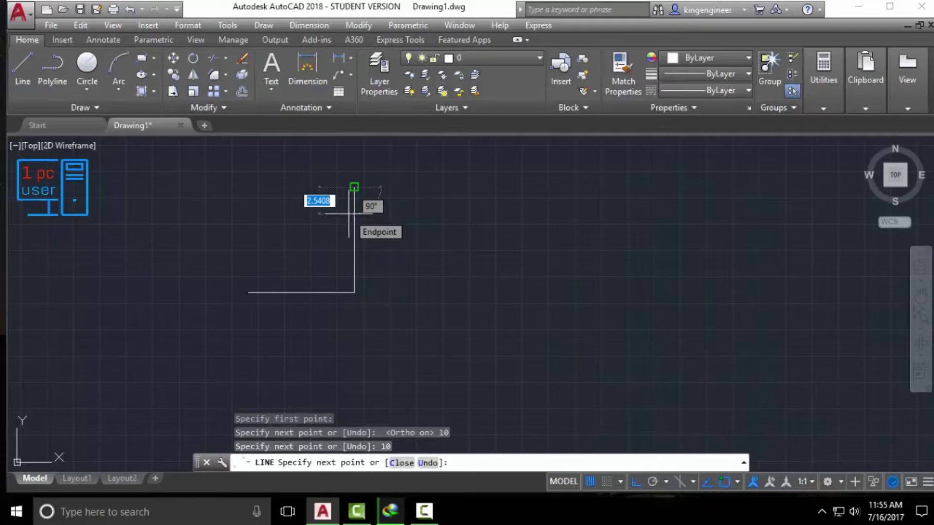
{"action": "key", "text": "F8"}
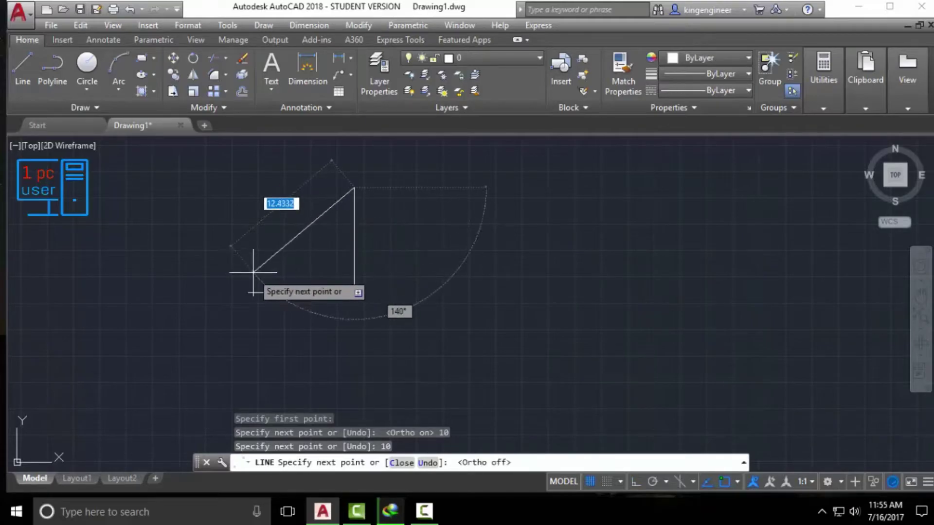
{"action": "left_click", "coordinate": [248, 292]}
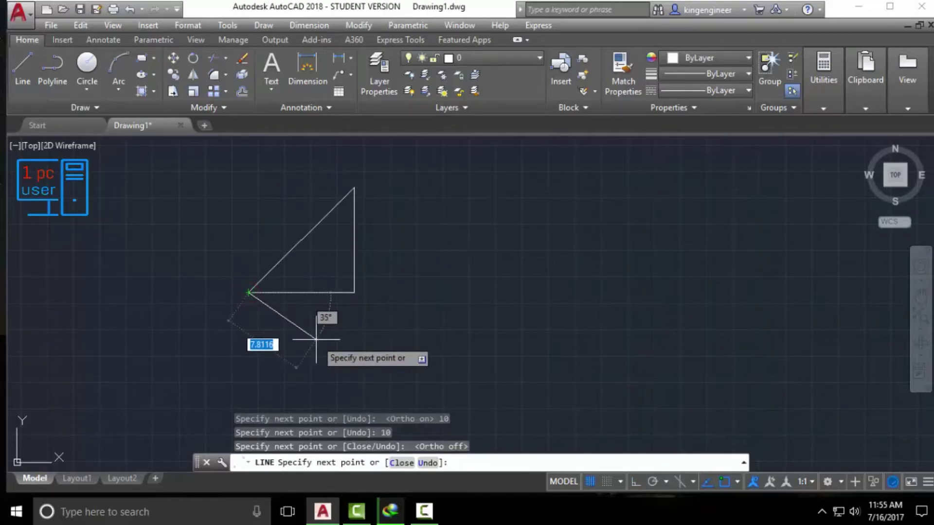
{"action": "key", "text": "Escape"}
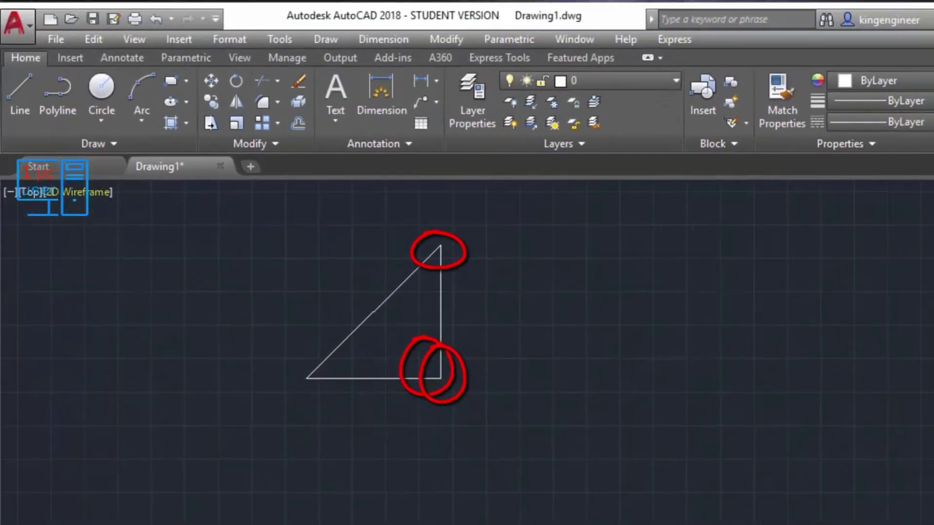
Step: Draw a 3-Point circle through the three corners of the triangle
{"action": "left_click", "coordinate": [107, 119]}
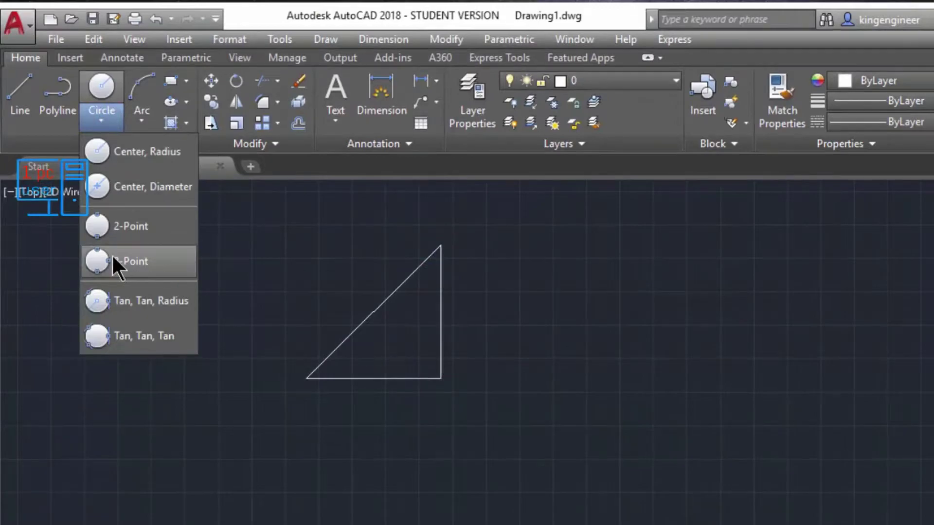
{"action": "left_click", "coordinate": [140, 258]}
{"action": "left_click", "coordinate": [305, 378]}
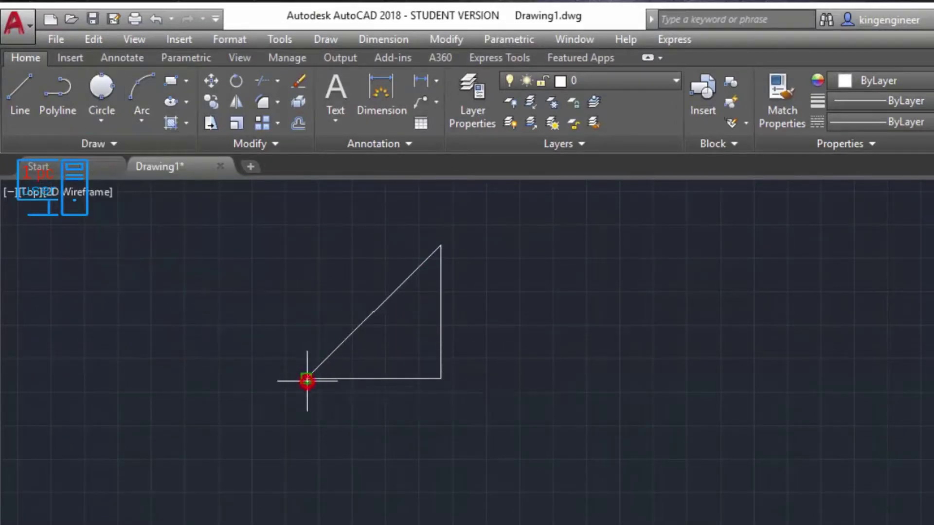
{"action": "left_click", "coordinate": [440, 377]}
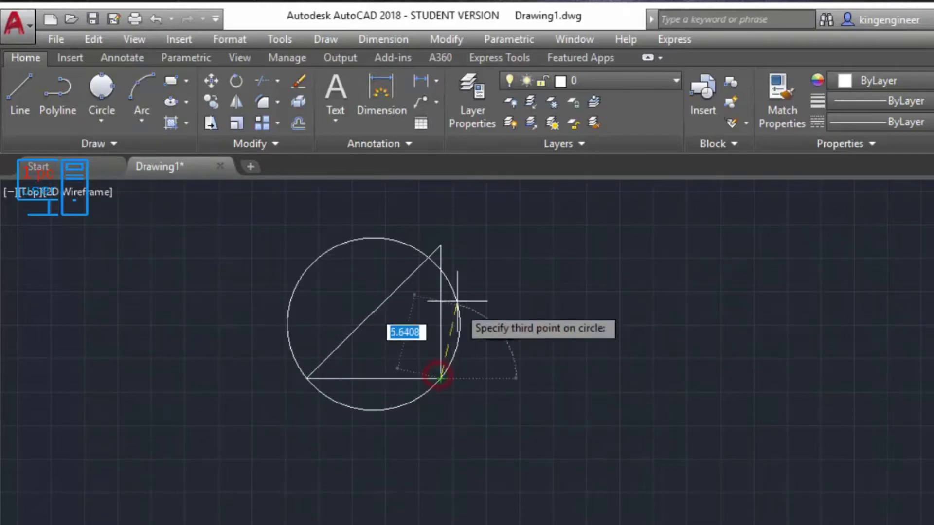
{"action": "left_click", "coordinate": [439, 246]}
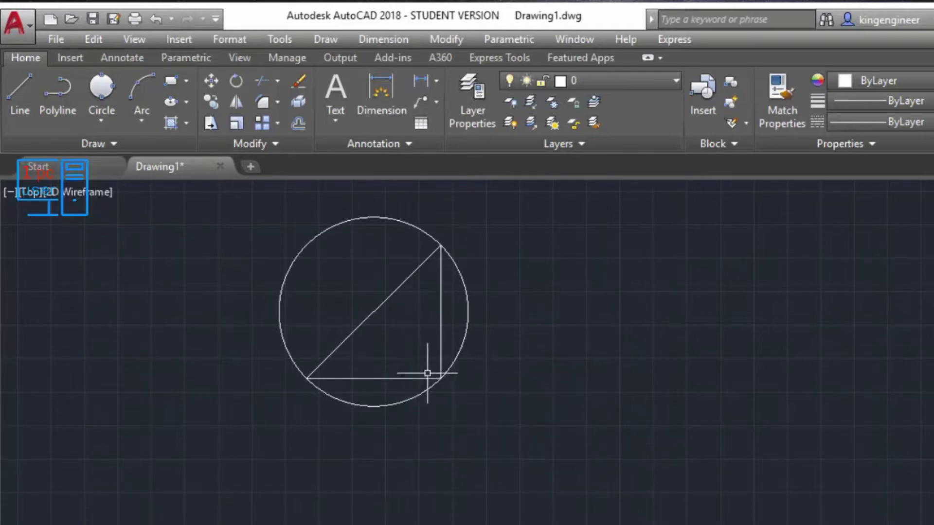
Step: Start a 2-Point circle and turn off the Endpoint object snap
{"action": "left_click", "coordinate": [101, 120]}
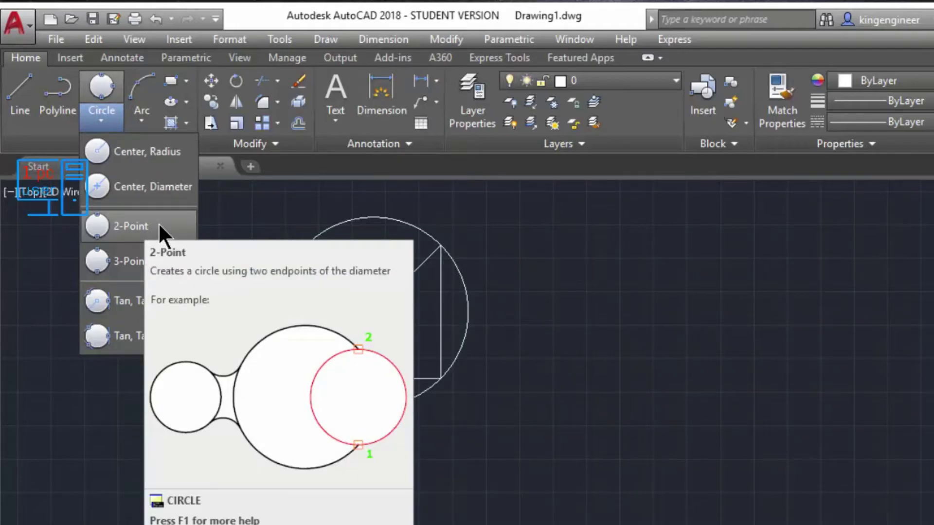
{"action": "left_click", "coordinate": [157, 222]}
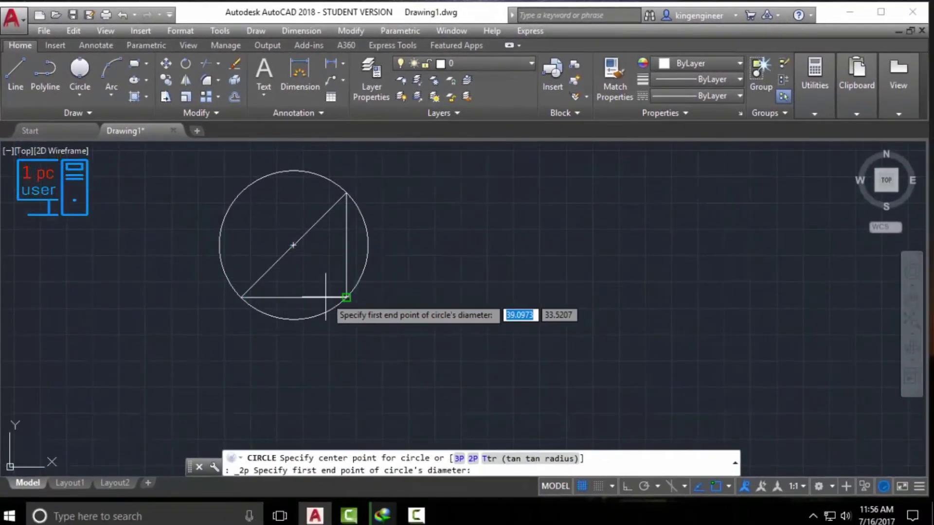
{"action": "left_click", "coordinate": [728, 486]}
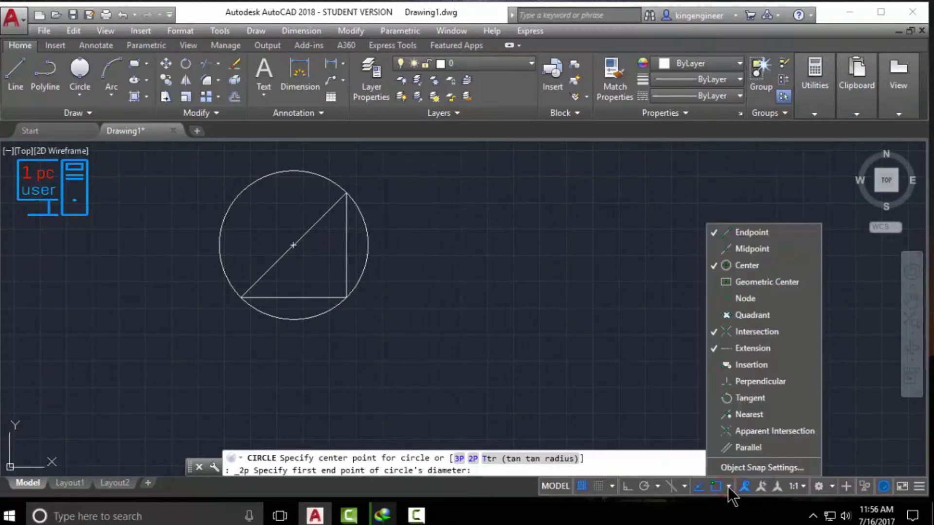
{"action": "left_click", "coordinate": [744, 233]}
Step: Draw a Tan, Tan, Radius circle tangent to the triangle's horizontal and vertical legs with a radius of 3
{"action": "left_click", "coordinate": [80, 92]}
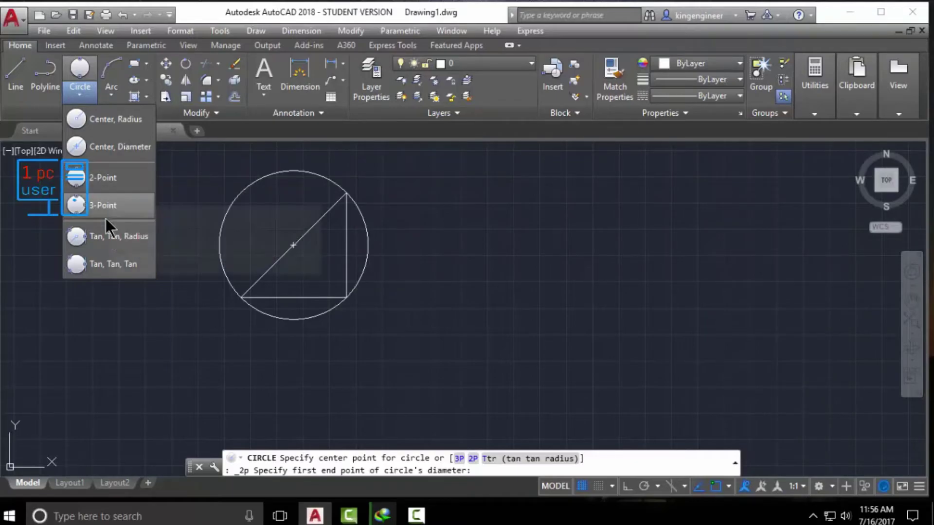
{"action": "left_click", "coordinate": [93, 244]}
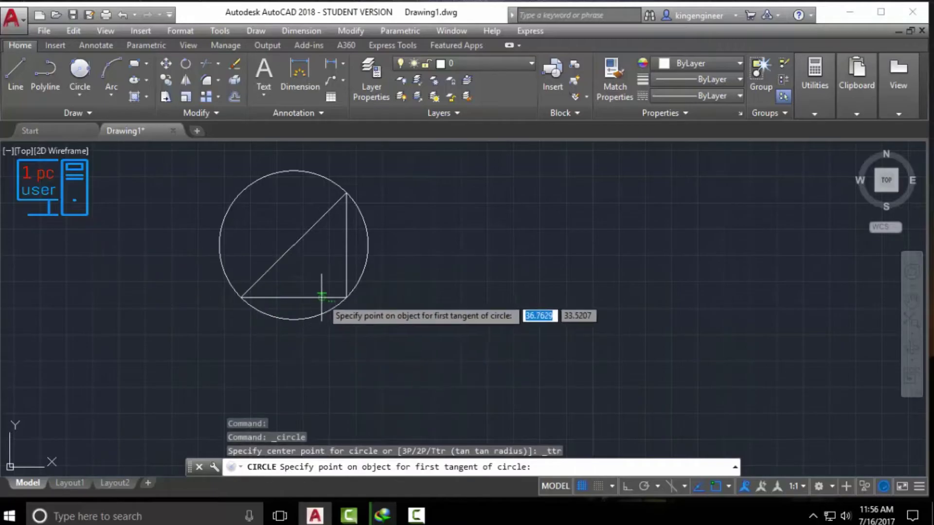
{"action": "left_click", "coordinate": [327, 311]}
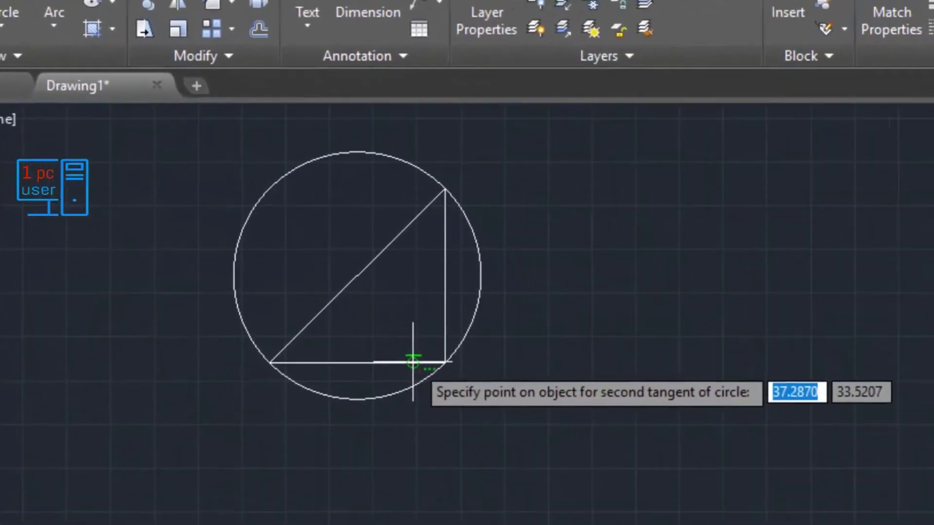
{"action": "left_click", "coordinate": [441, 305]}
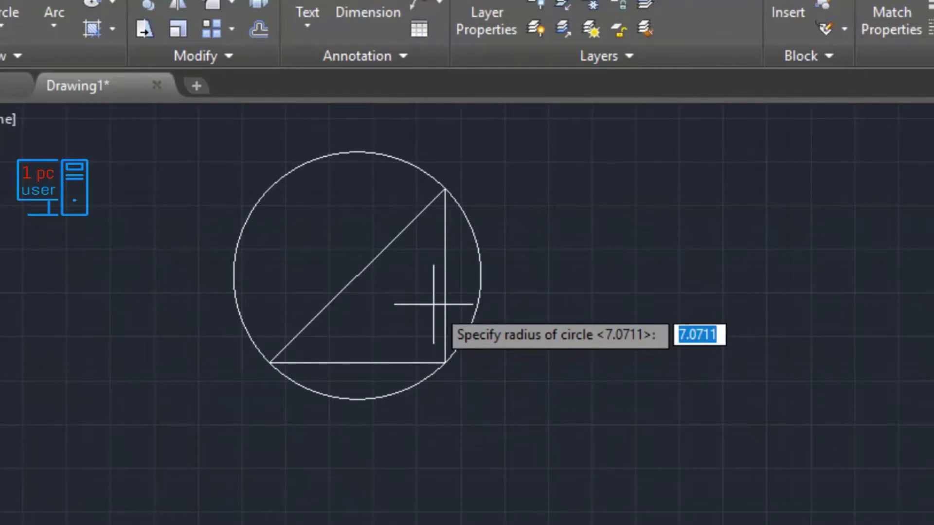
{"action": "type", "text": "3"}
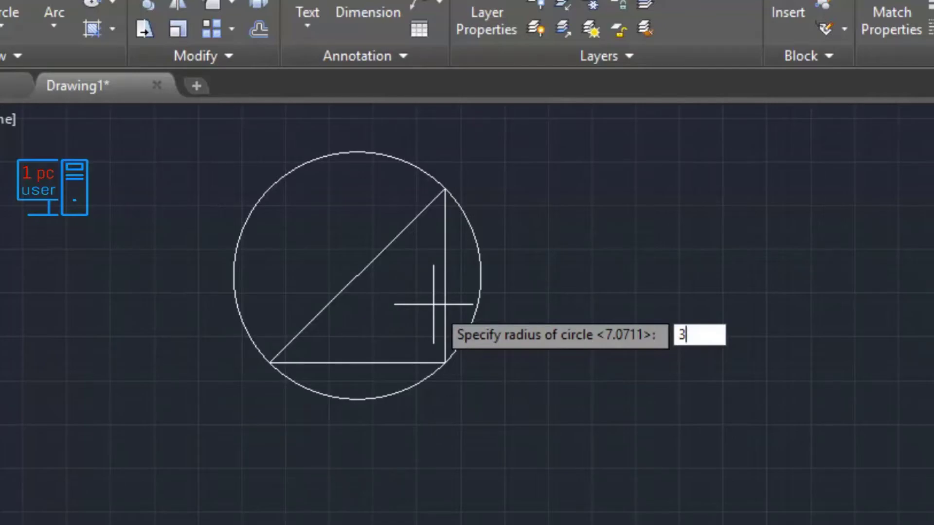
{"action": "key", "text": "Return"}
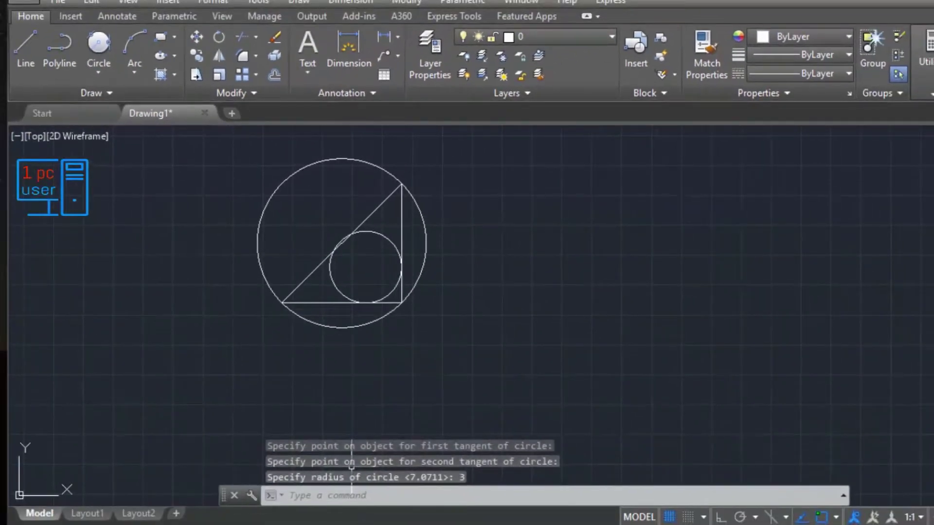
Step: Trim the ends of the horizontal and vertical legs at the right-angle corner back to the small circle, using all objects as cutting edges
{"action": "left_click", "coordinate": [395, 496]}
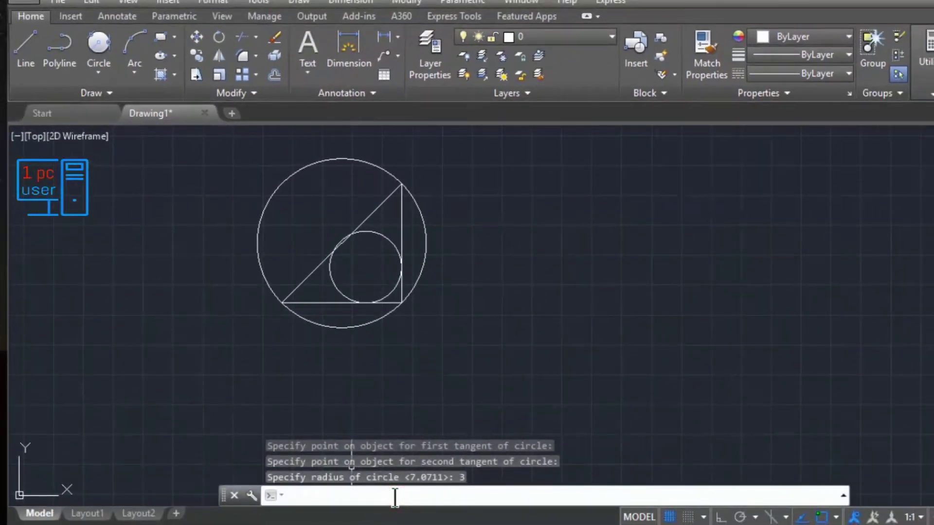
{"action": "key", "text": "Return"}
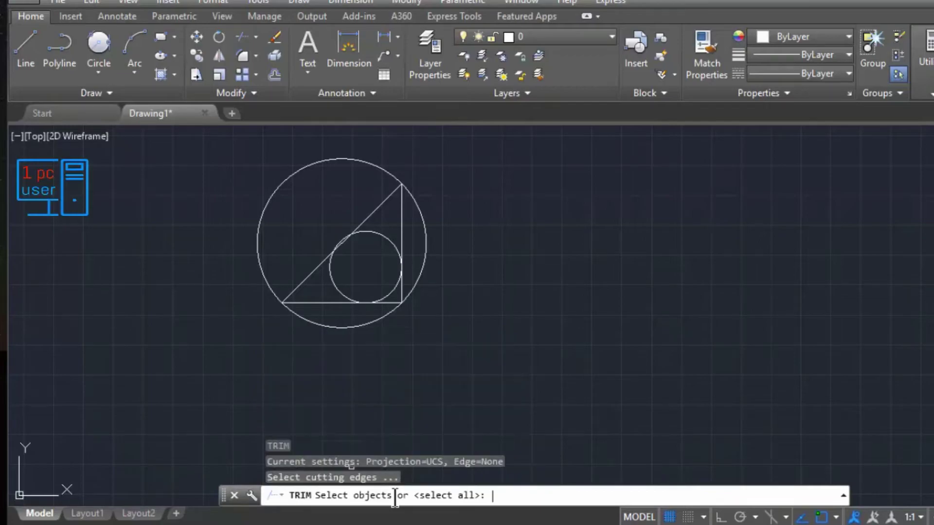
{"action": "key", "text": "Return"}
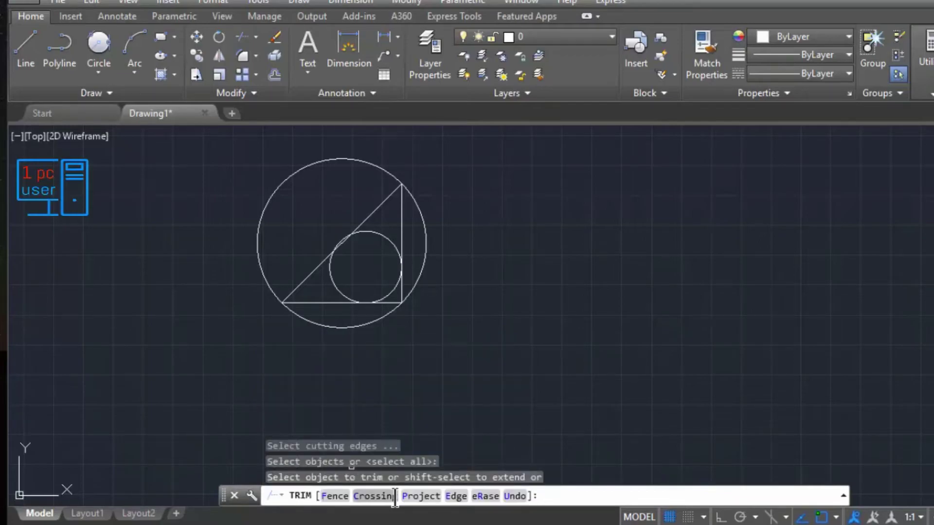
{"action": "left_click", "coordinate": [390, 302]}
{"action": "left_click", "coordinate": [401, 297]}
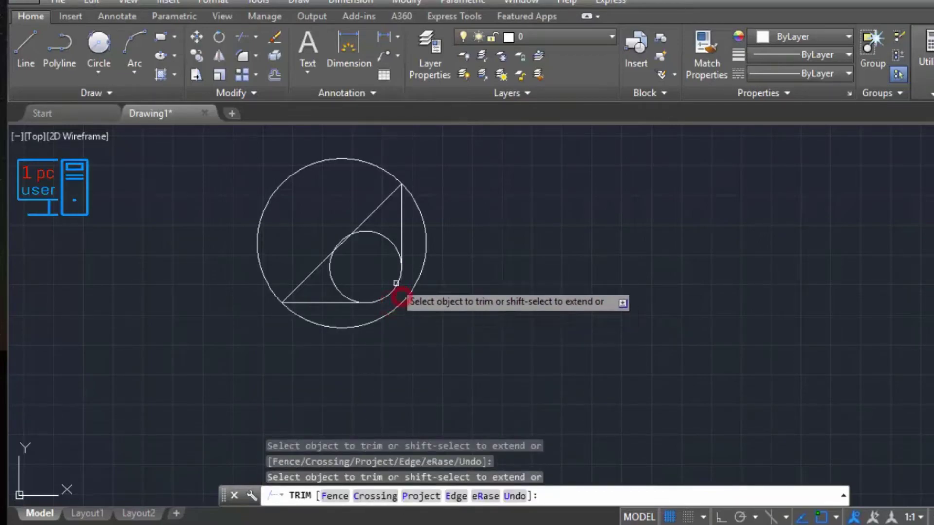
Step: Trim away the parts of the small tangent circle that lie inside the triangle on both sides of the hypotenuse
{"action": "left_click", "coordinate": [384, 241]}
{"action": "left_click", "coordinate": [330, 273]}
{"action": "scroll", "coordinate": [347, 237], "scroll_direction": "up", "scroll_amount": 4}
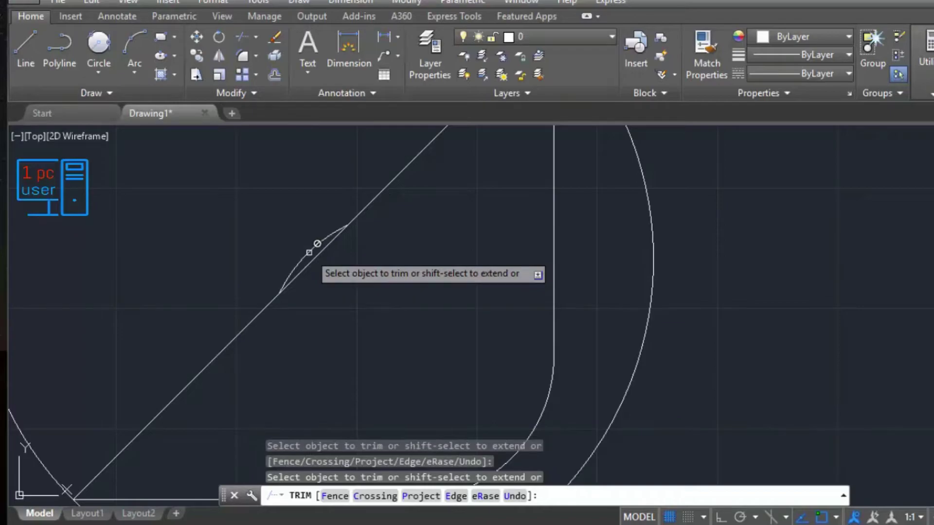
{"action": "key", "text": "Escape"}
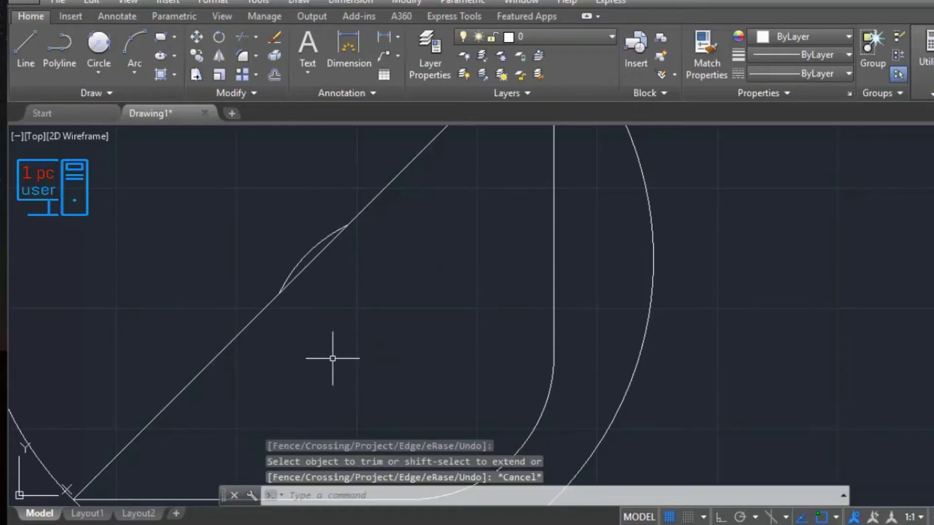
Step: Delete the leftover arc bulging outside the triangle's hypotenuse
{"action": "left_click", "coordinate": [307, 254]}
{"action": "mouse_move", "coordinate": [307, 253]}
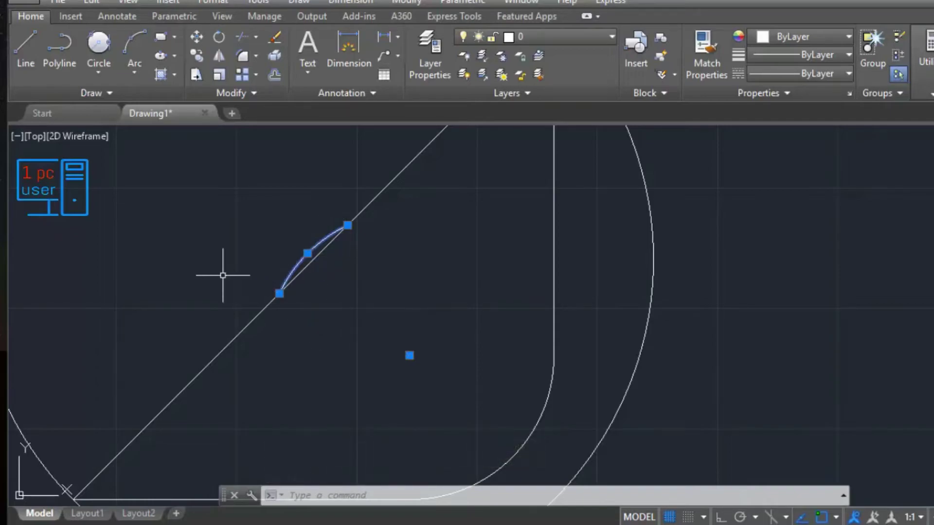
{"action": "key", "text": "Delete"}
{"action": "scroll", "coordinate": [223, 275], "scroll_direction": "down", "scroll_amount": 4}
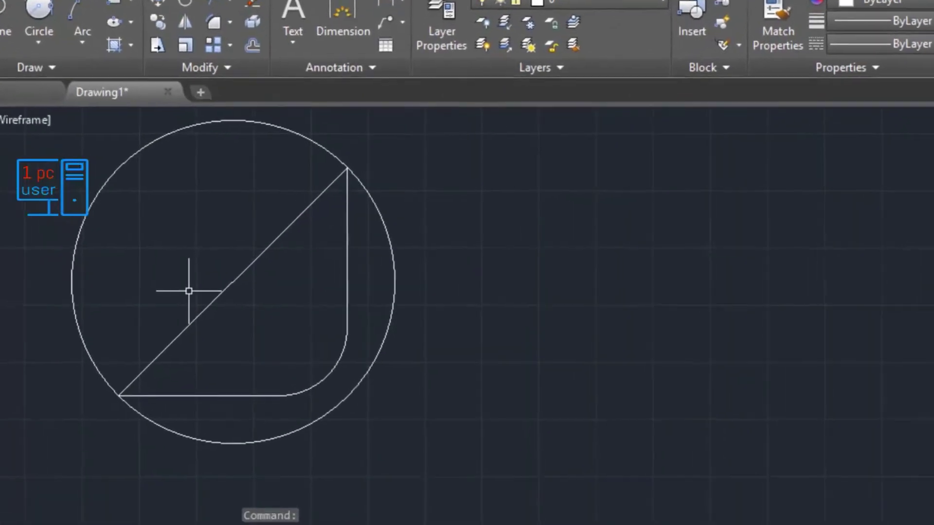
Step: Draw a Center, Radius circle with a radius of 10 to the upper right of the triangle figure
{"action": "middle_click_drag", "start_coordinate": [242, 323], "coordinate": [242, 324]}
{"action": "mouse_move", "coordinate": [197, 363]}
{"action": "middle_mouse_down"}
{"action": "mouse_move", "coordinate": [271, 398]}
{"action": "mouse_move", "coordinate": [276, 423]}
{"action": "middle_mouse_up"}
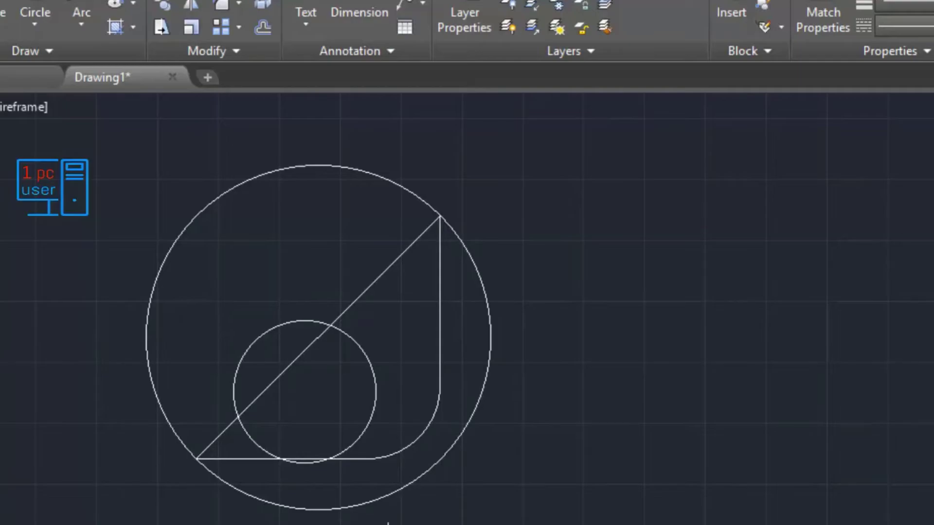
{"action": "left_click", "coordinate": [36, 23]}
{"action": "left_click", "coordinate": [77, 59]}
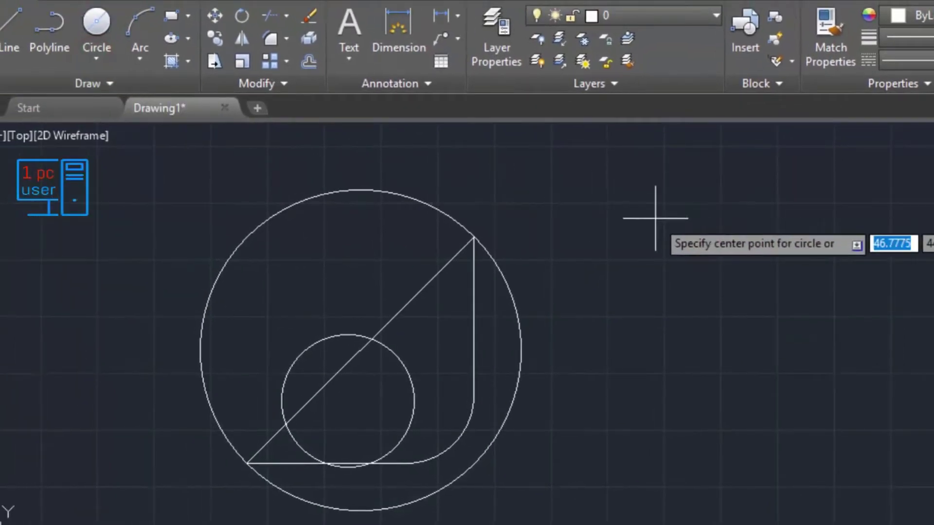
{"action": "left_click", "coordinate": [673, 212]}
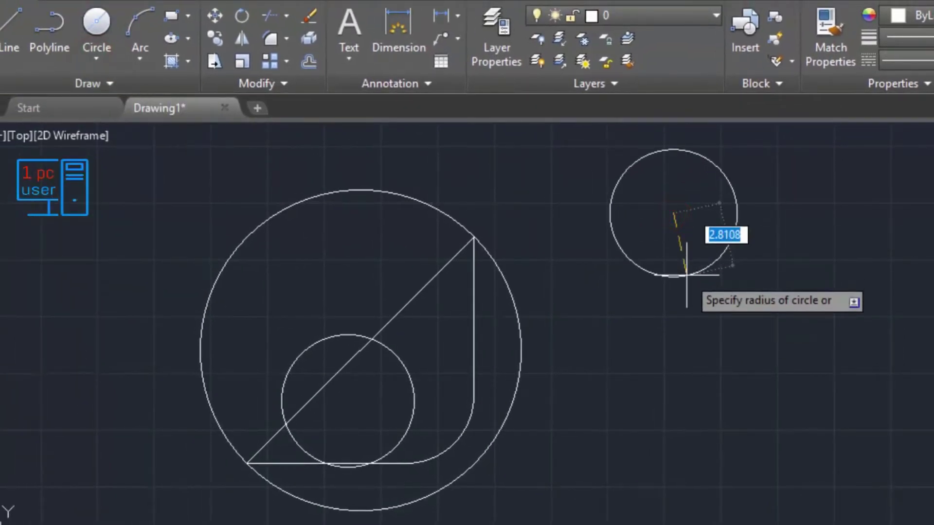
{"action": "type", "text": "10"}
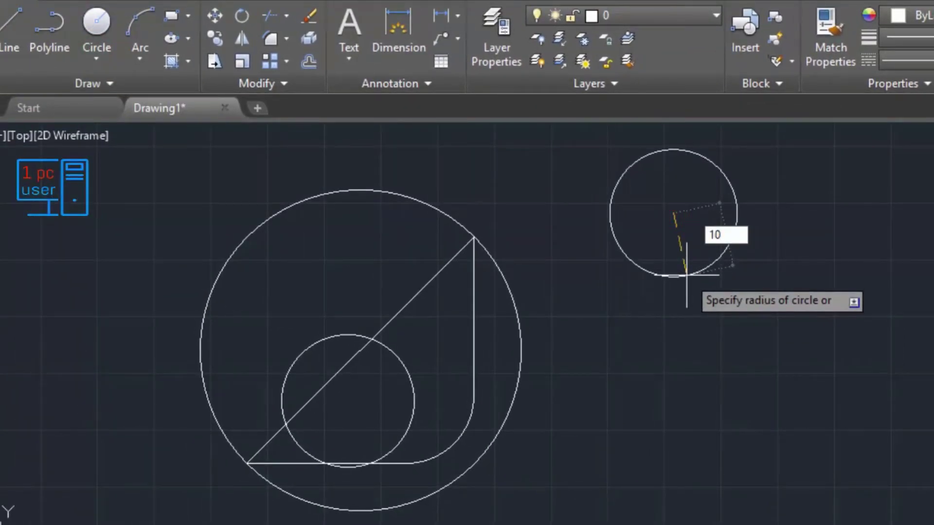
{"action": "key", "text": "Return"}
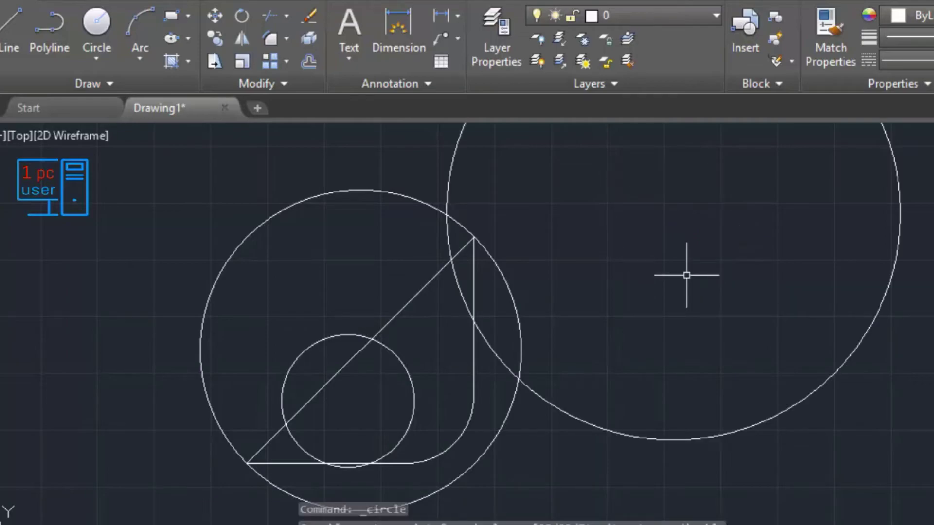
Step: Draw a second circle with a radius of 10 to the right, its center tracked horizontally from the first large circle's center
{"action": "scroll", "coordinate": [686, 275], "scroll_direction": "down", "scroll_amount": 4}
{"action": "mouse_move", "coordinate": [830, 294]}
{"action": "middle_mouse_down"}
{"action": "mouse_move", "coordinate": [788, 309]}
{"action": "mouse_move", "coordinate": [522, 339]}
{"action": "middle_mouse_up"}
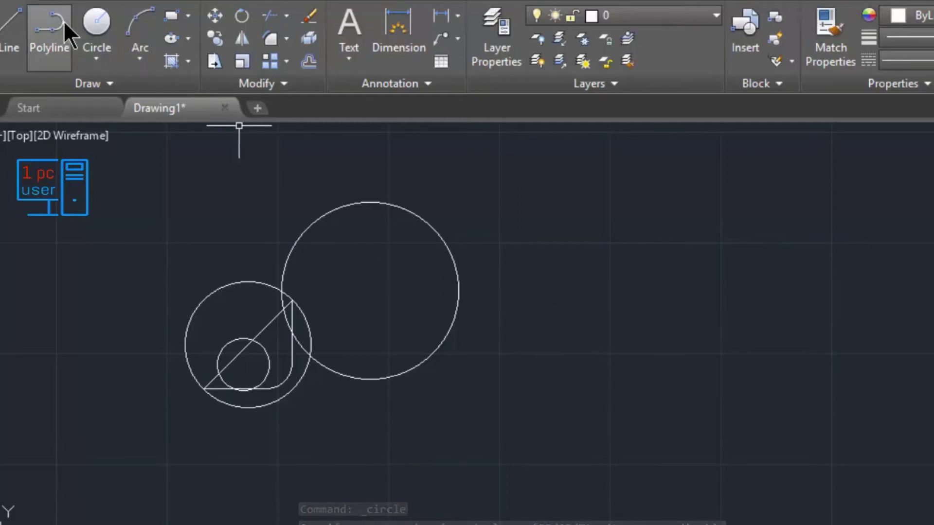
{"action": "left_click", "coordinate": [93, 16]}
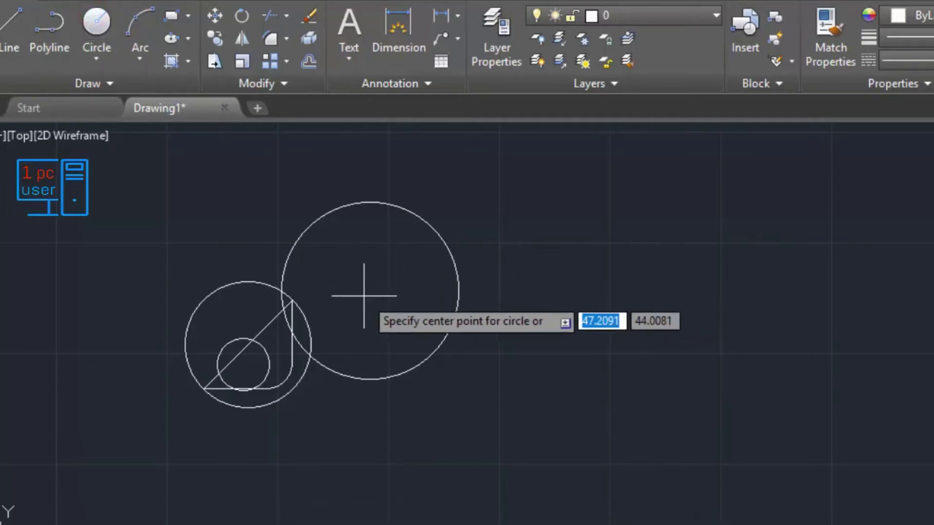
{"action": "mouse_move", "coordinate": [370, 291]}
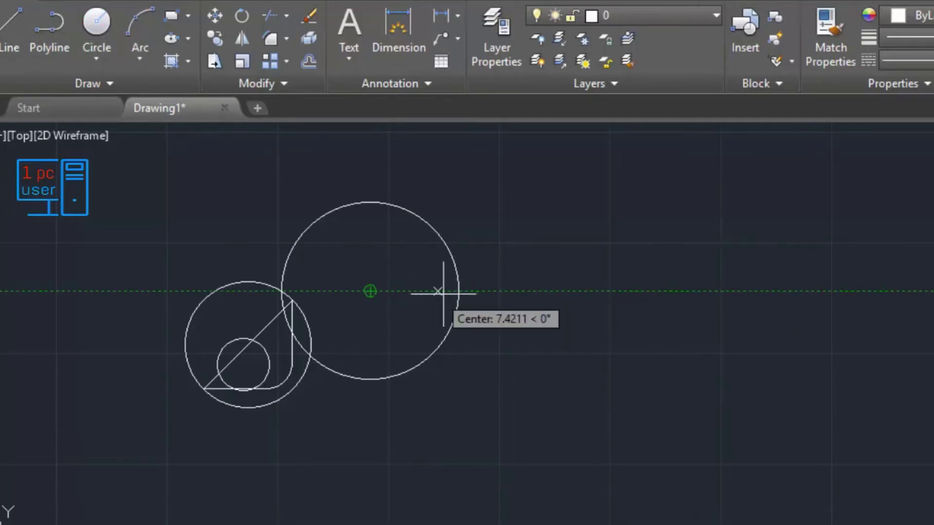
{"action": "left_click", "coordinate": [679, 291]}
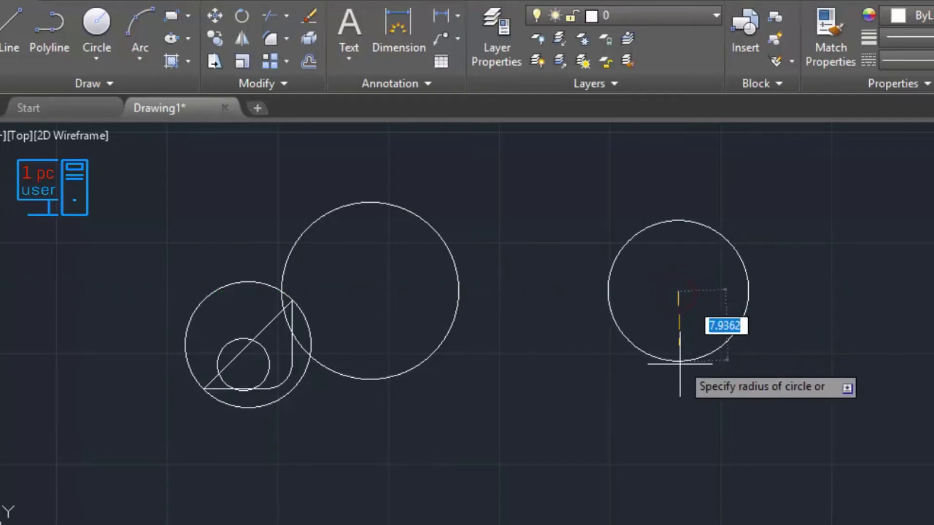
{"action": "type", "text": "10"}
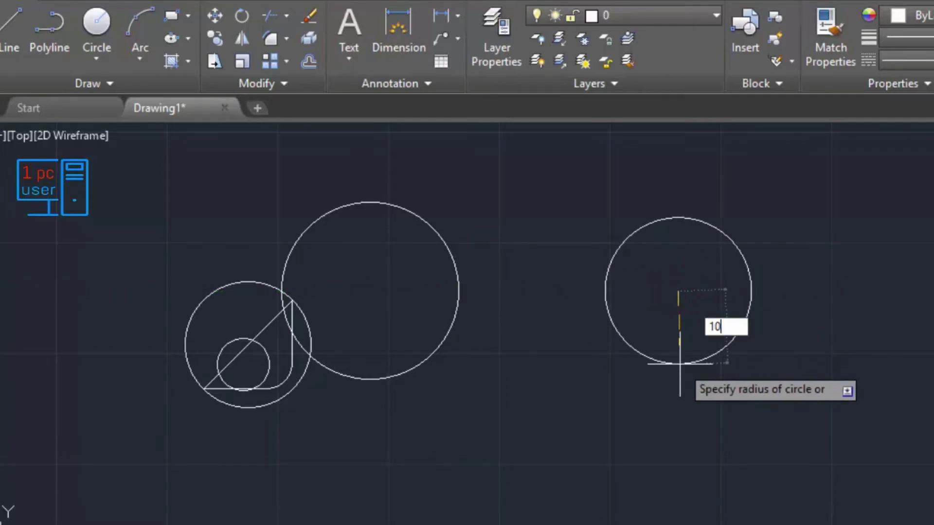
{"action": "key", "text": "Return"}
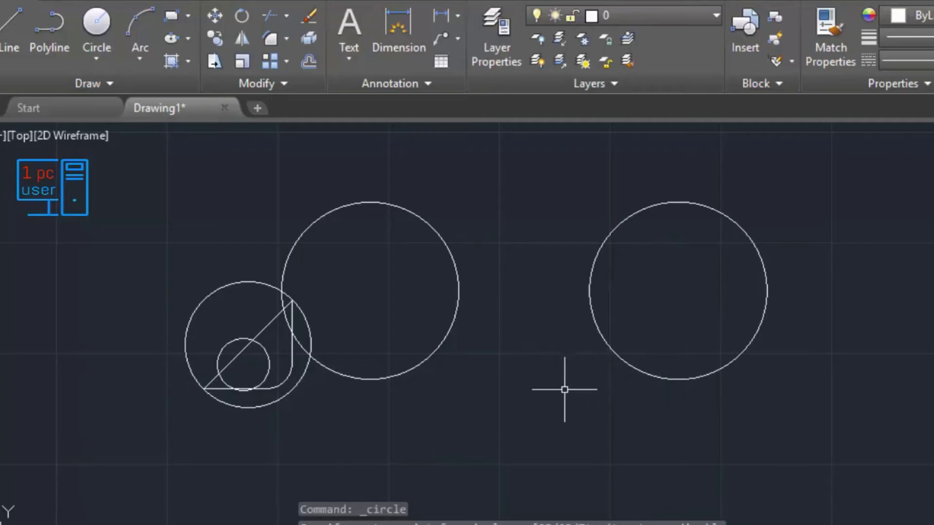
Step: Draw a third circle with a radius of 10 centered in the empty area below and between the two large circles
{"action": "scroll", "coordinate": [563, 385], "scroll_direction": "down", "scroll_amount": 3}
{"action": "middle_click_drag", "start_coordinate": [538, 478], "coordinate": [536, 384]}
{"action": "scroll", "coordinate": [535, 401], "scroll_direction": "up", "scroll_amount": 3}
{"action": "middle_click_drag", "start_coordinate": [537, 347], "coordinate": [530, 394]}
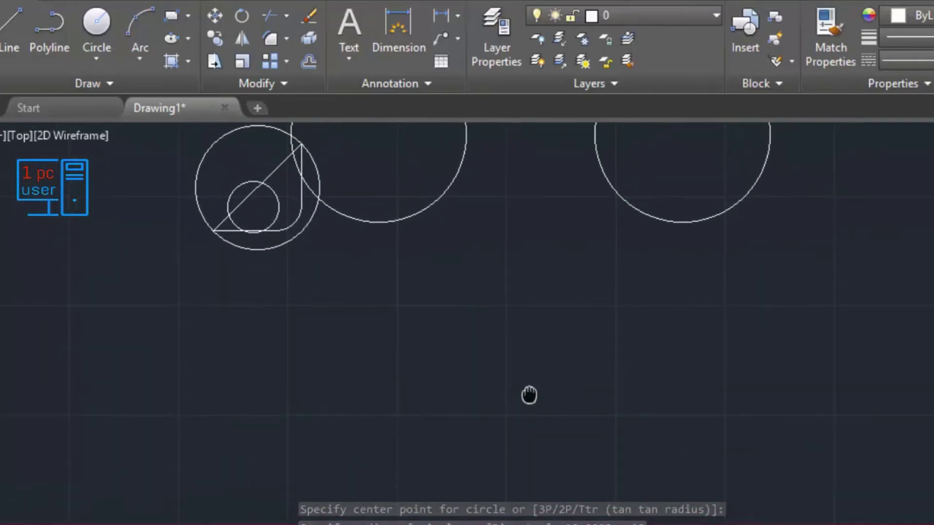
{"action": "left_click", "coordinate": [96, 27]}
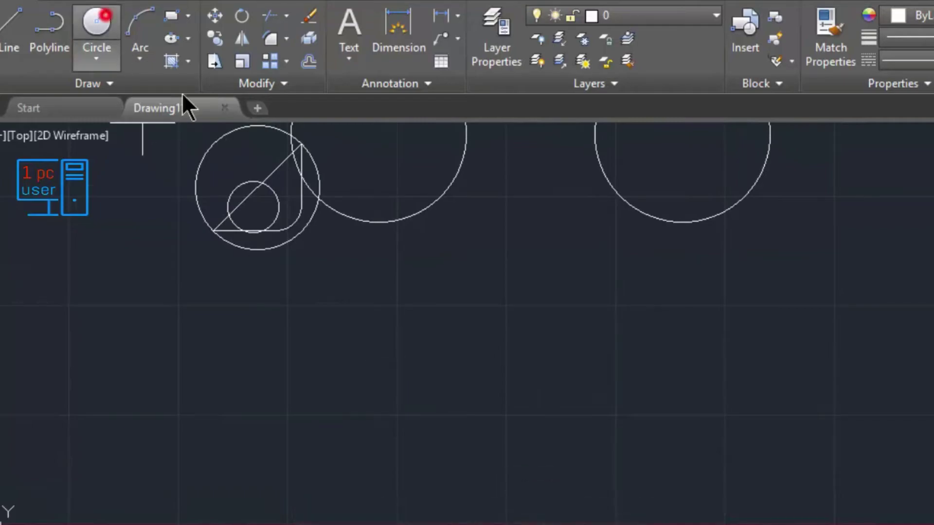
{"action": "left_click", "coordinate": [546, 448]}
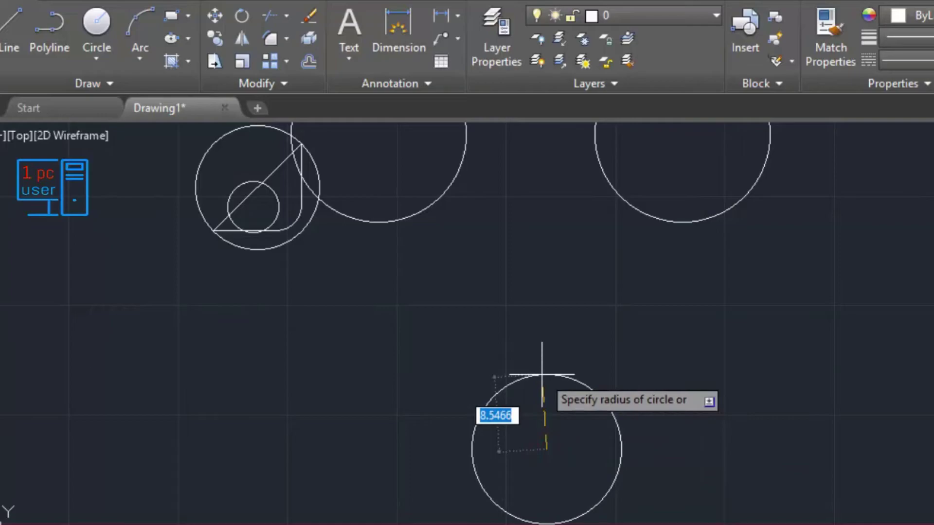
{"action": "type", "text": "1"}
{"action": "key", "text": "Return"}
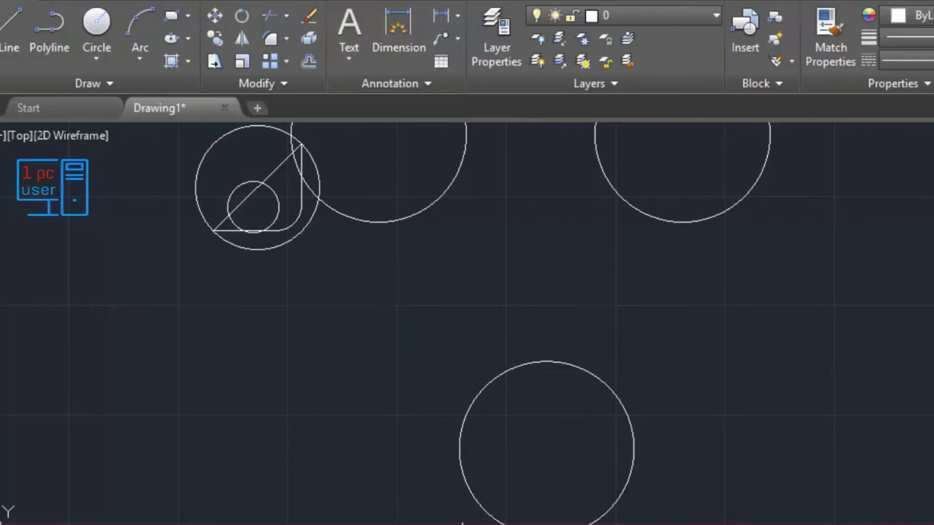
Step: Draw a 3P circle through one point on each of the three radius-10 circles, with the Center object snap turned off
{"action": "left_click", "coordinate": [261, 479]}
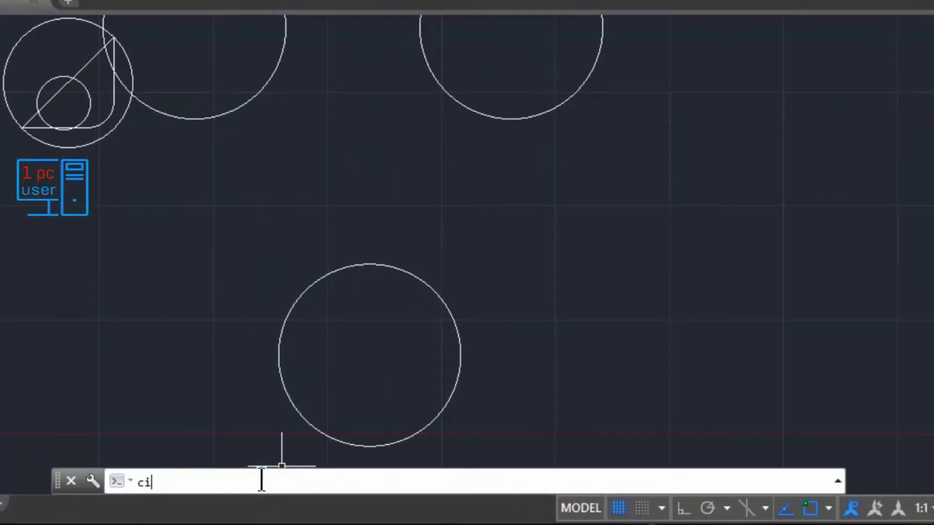
{"action": "key", "text": "Return"}
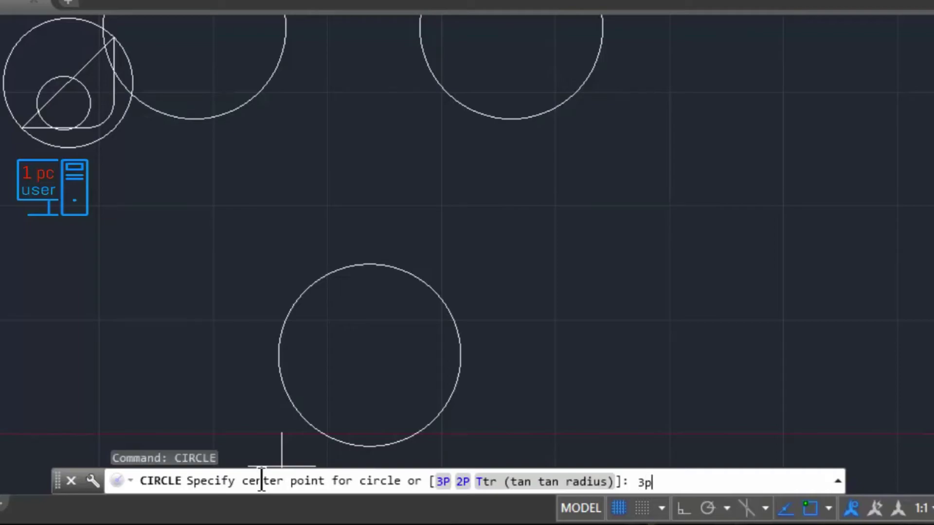
{"action": "key", "text": "Return"}
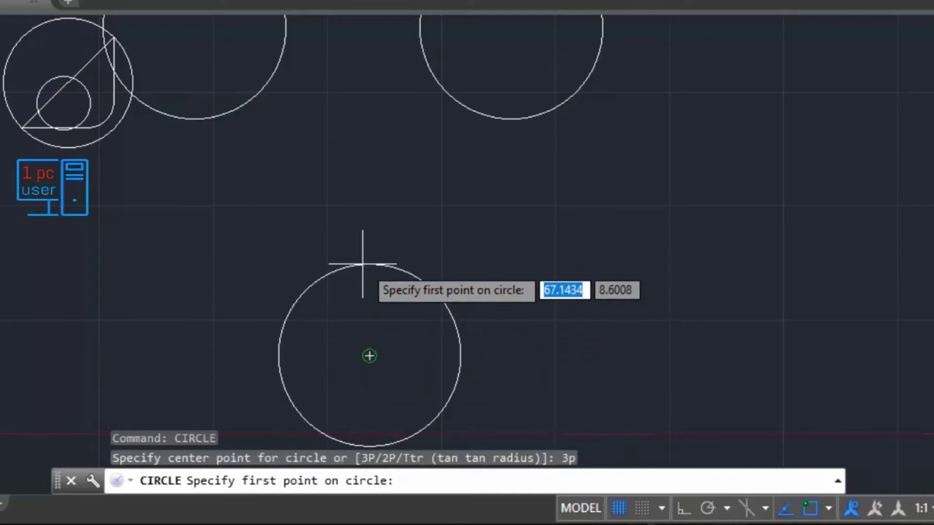
{"action": "left_click", "coordinate": [828, 508]}
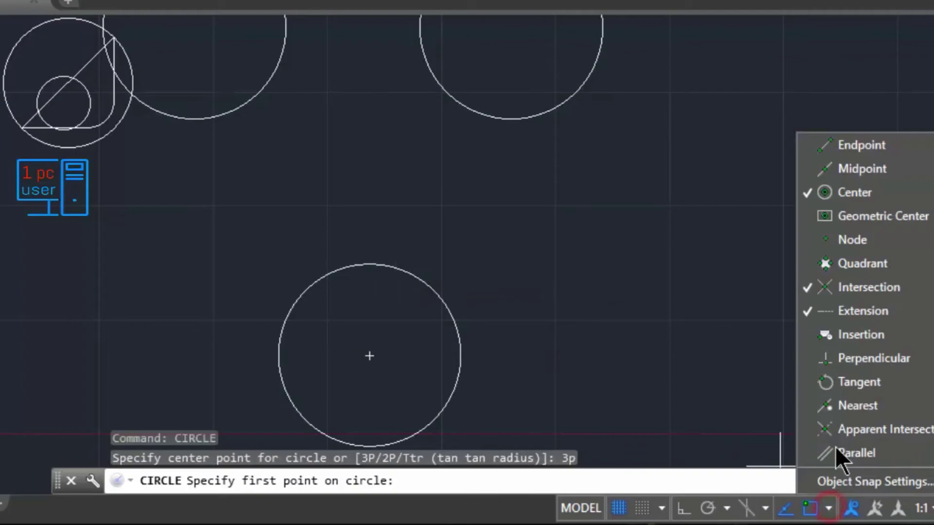
{"action": "left_click", "coordinate": [856, 196]}
{"action": "left_click", "coordinate": [828, 509]}
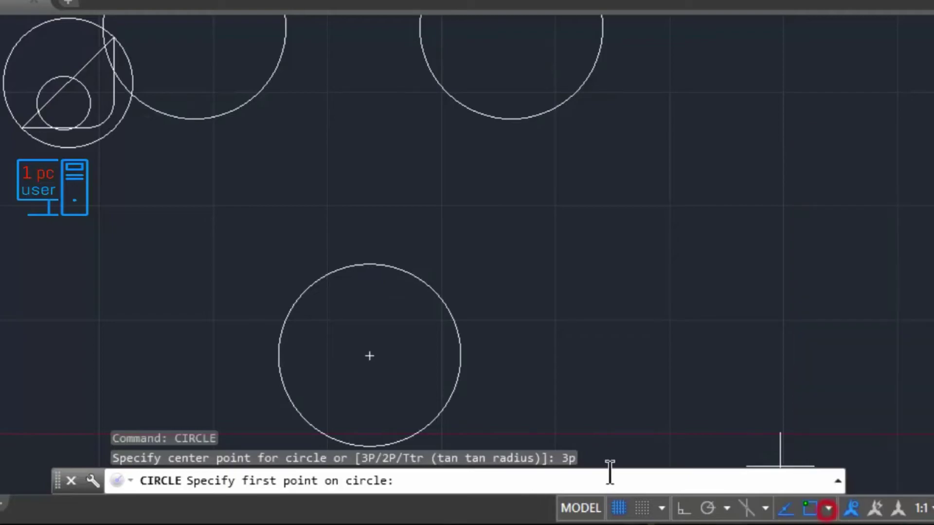
{"action": "left_click", "coordinate": [365, 264]}
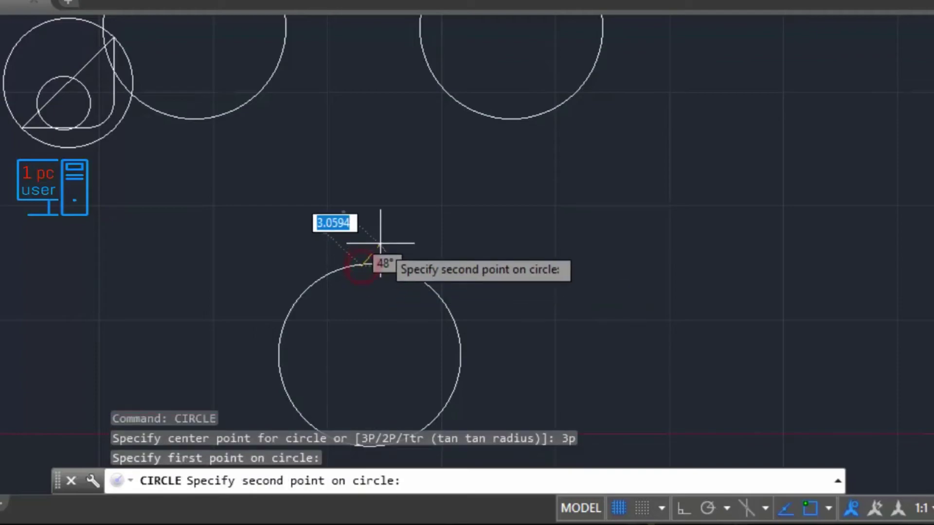
{"action": "left_click", "coordinate": [470, 111]}
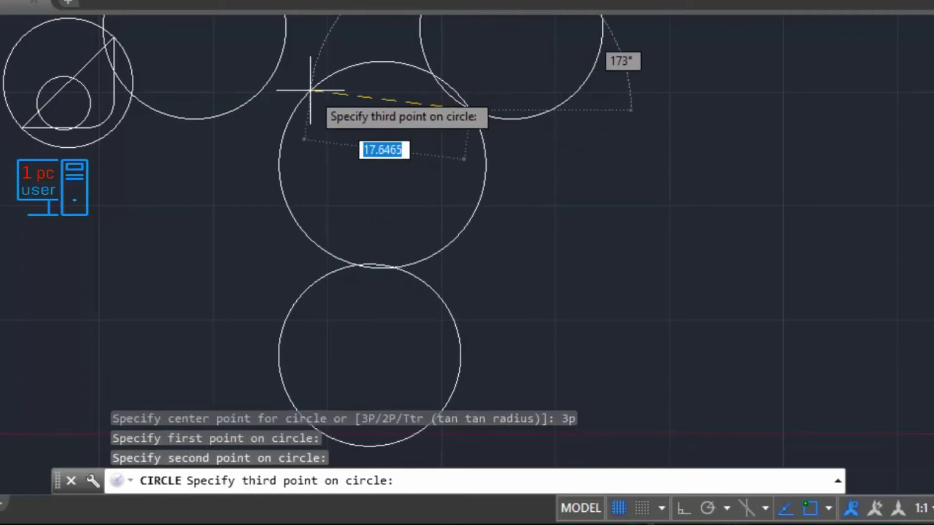
{"action": "left_click", "coordinate": [258, 91]}
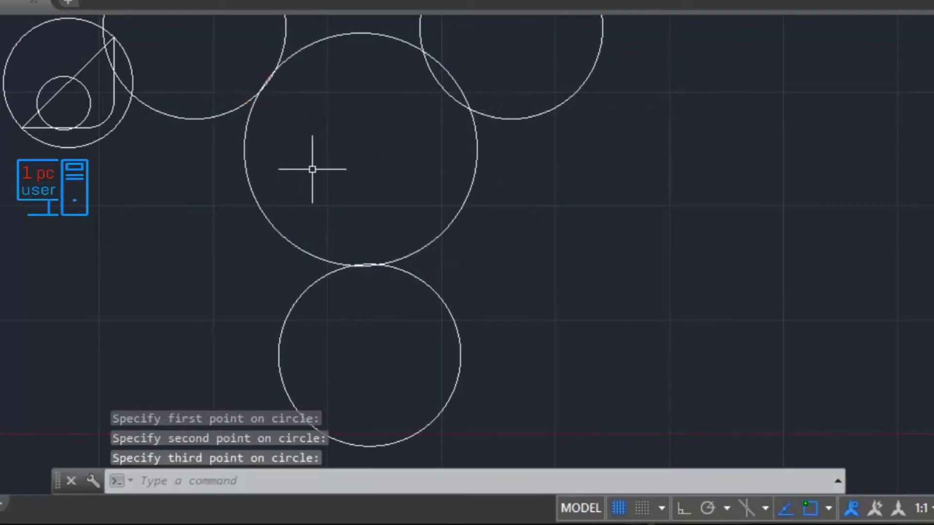
{"action": "scroll", "coordinate": [360, 194], "scroll_direction": "down", "scroll_amount": 2}
{"action": "middle_click_drag", "start_coordinate": [463, 166], "coordinate": [427, 242]}
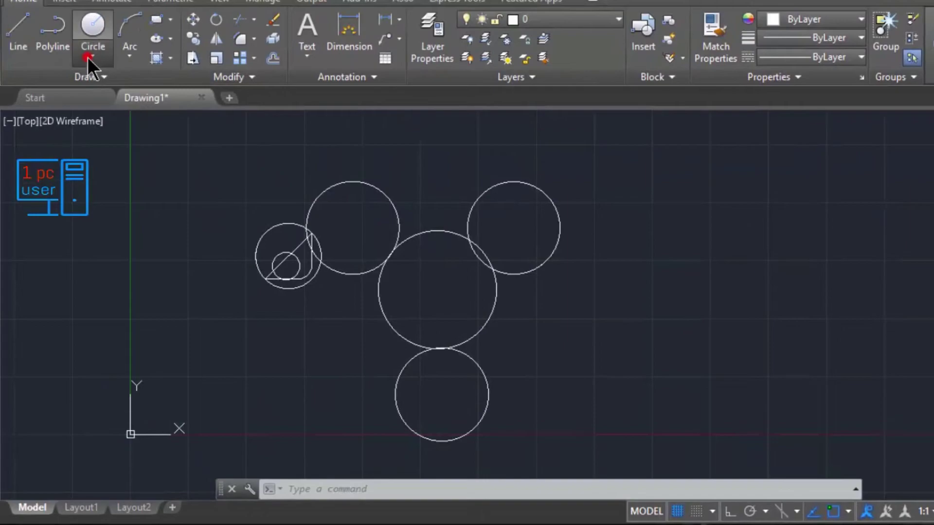
{"action": "left_click", "coordinate": [90, 57]}
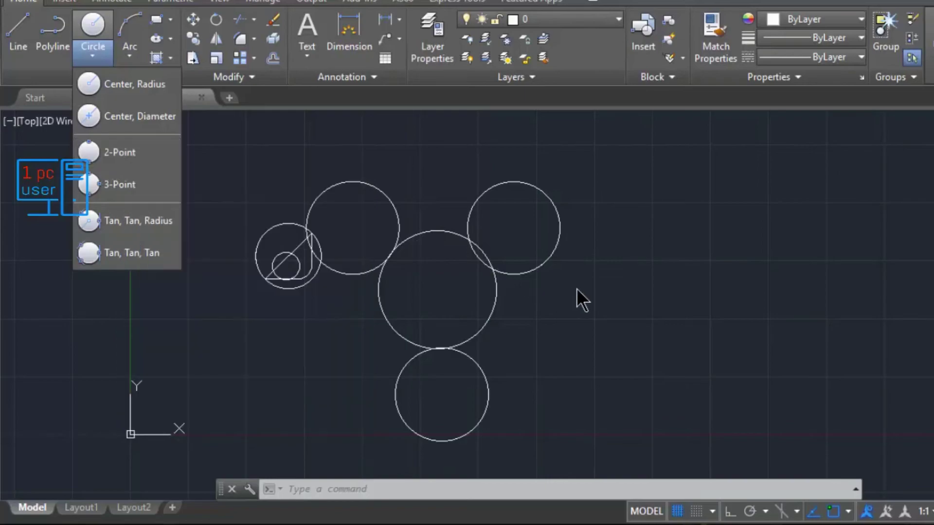
{"action": "left_click", "coordinate": [255, 314]}
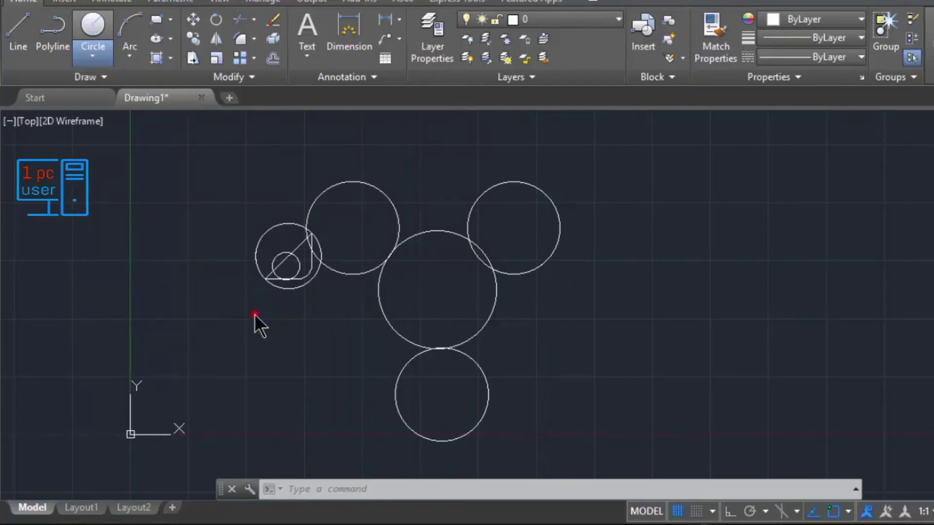
Step: Draw a horizontal line 10 units long in the empty area right of the circles, with Ortho mode on
{"action": "left_click", "coordinate": [13, 43]}
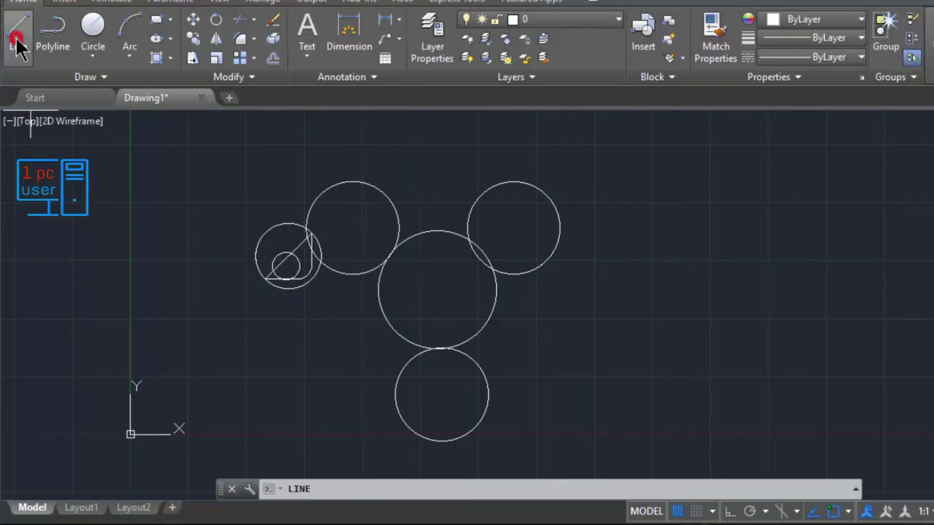
{"action": "middle_click_drag", "start_coordinate": [716, 291], "coordinate": [350, 328]}
{"action": "left_click", "coordinate": [275, 308]}
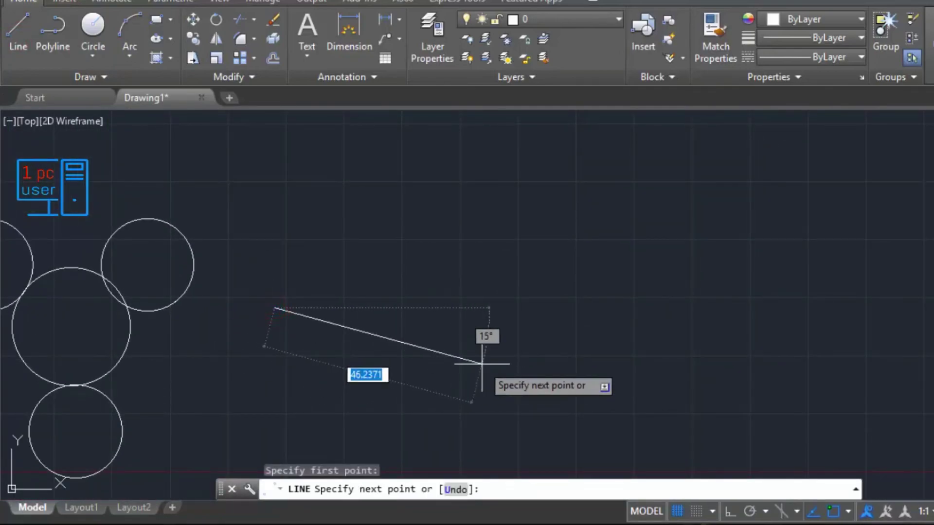
{"action": "key", "text": "F8"}
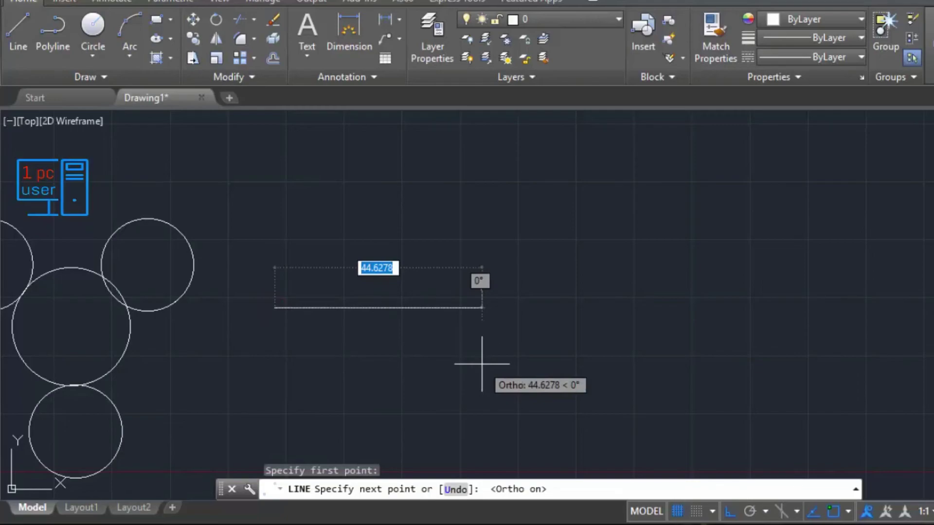
{"action": "type", "text": "1"}
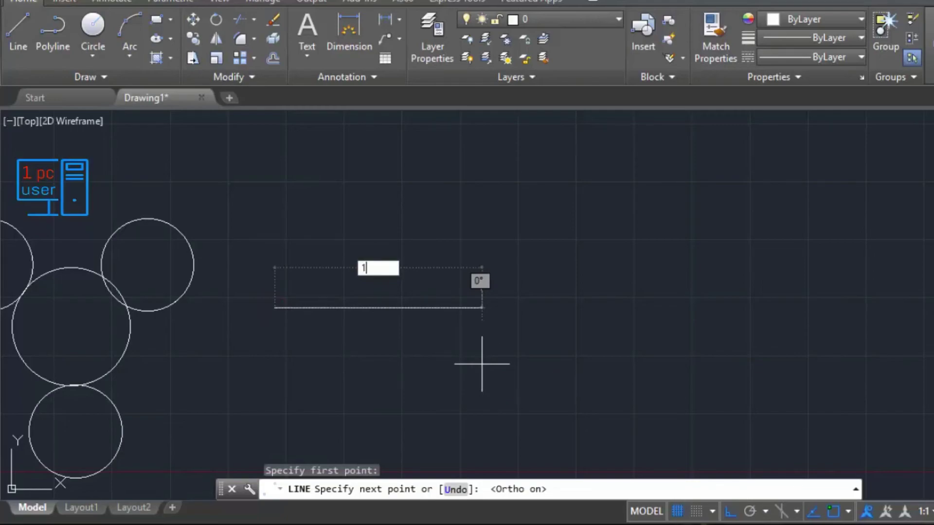
{"action": "type", "text": "0"}
{"action": "key", "text": "Return"}
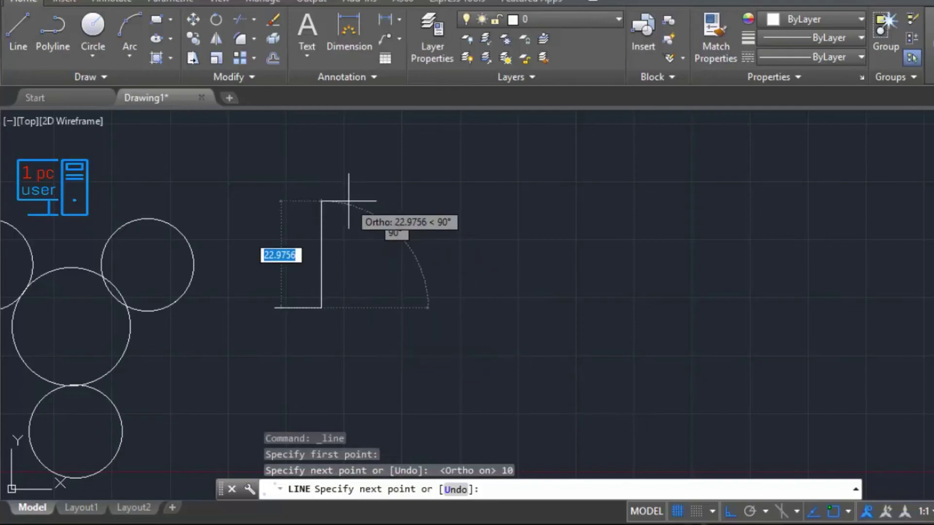
{"action": "key", "text": "Escape"}
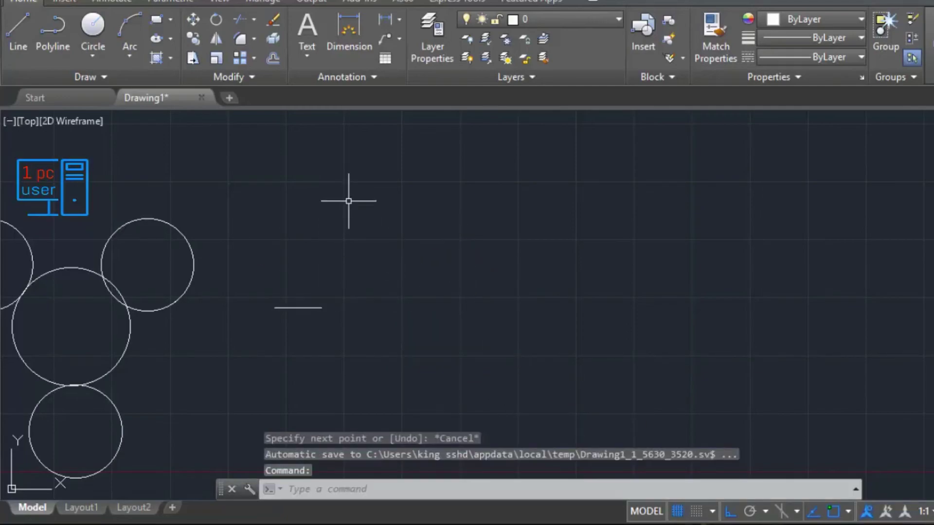
Step: Restart the Line command and enable the Endpoint, Midpoint and Center object snap modes
{"action": "key", "text": "Return"}
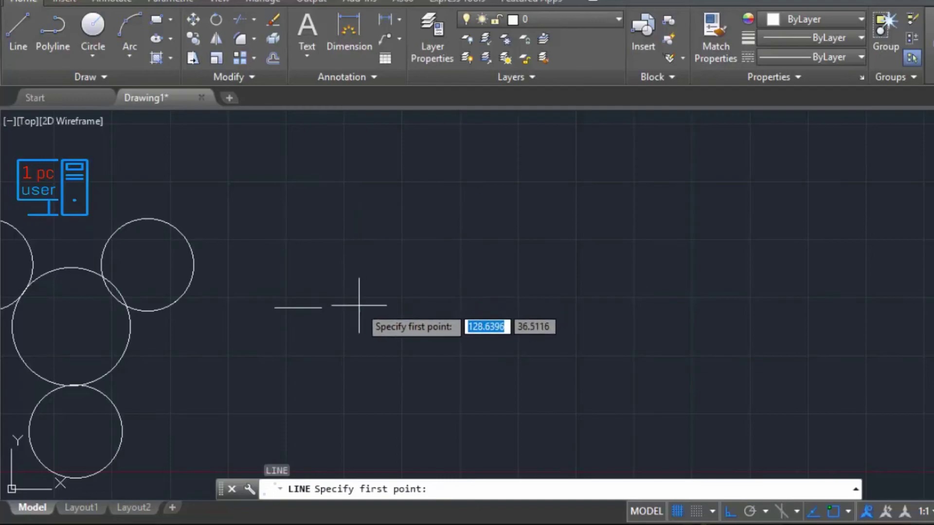
{"action": "scroll", "coordinate": [358, 305], "scroll_direction": "up", "scroll_amount": 4}
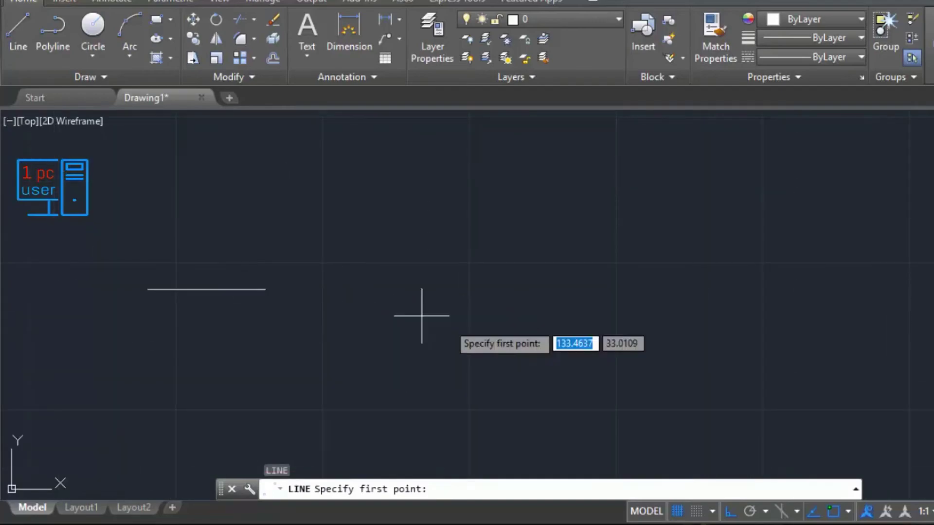
{"action": "left_click", "coordinate": [848, 511]}
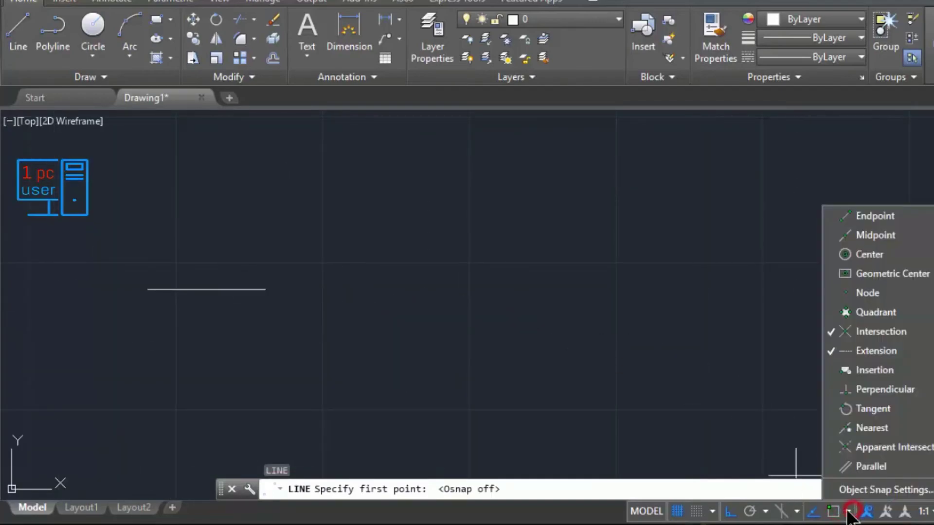
{"action": "left_click", "coordinate": [883, 215]}
{"action": "left_click", "coordinate": [879, 233]}
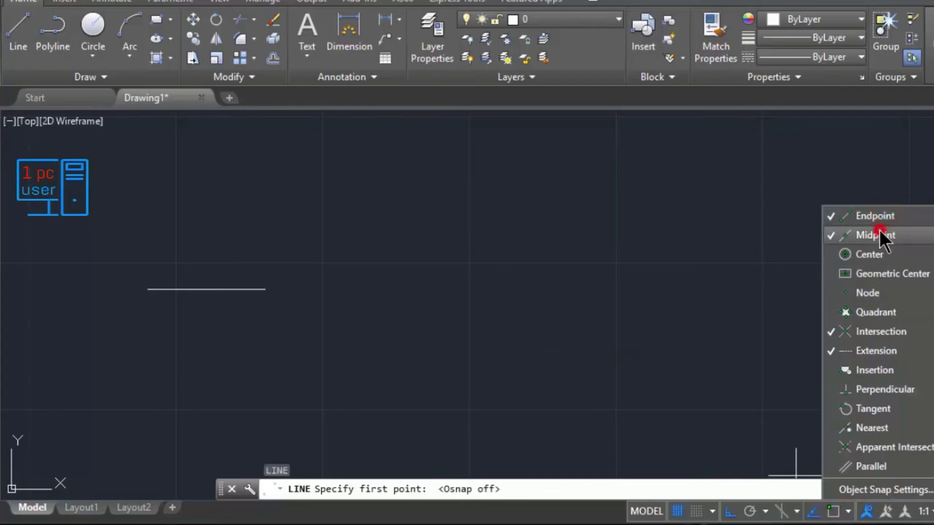
{"action": "left_click", "coordinate": [875, 254]}
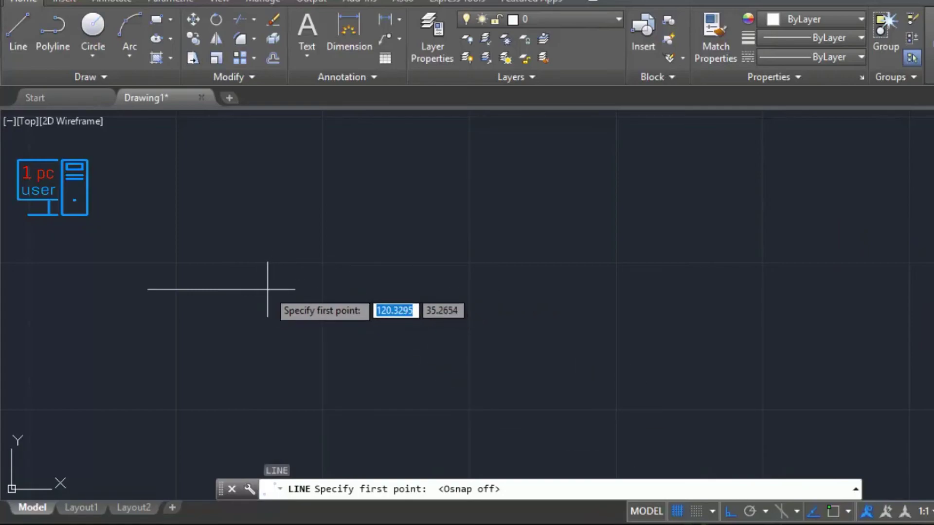
Step: Draw a second horizontal line 10 units long to the right of the first, roughly level with it and leaving a gap
{"action": "left_click", "coordinate": [377, 291]}
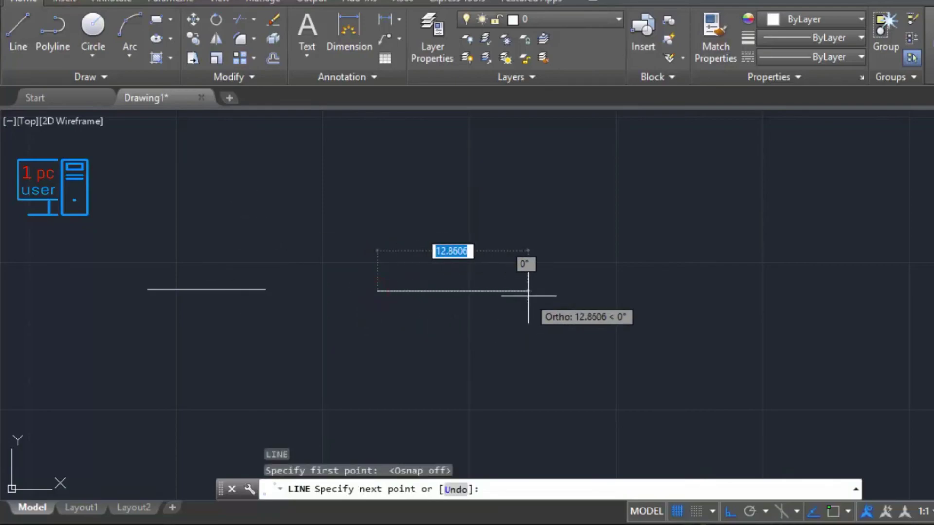
{"action": "type", "text": "10"}
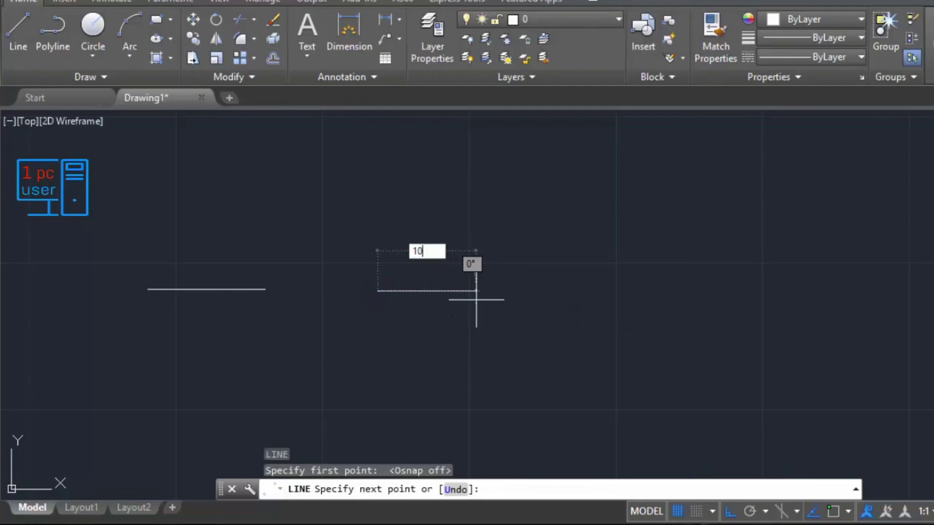
{"action": "key", "text": "Return"}
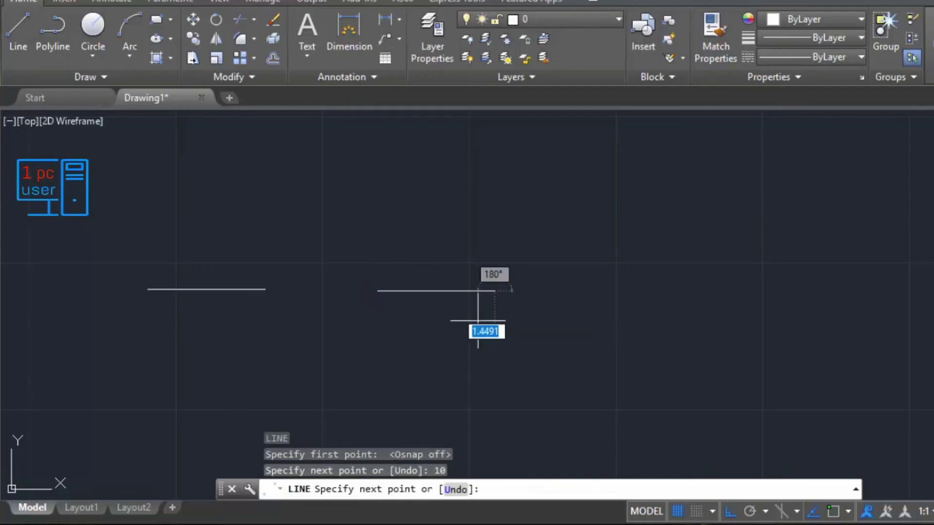
{"action": "key", "text": "Escape"}
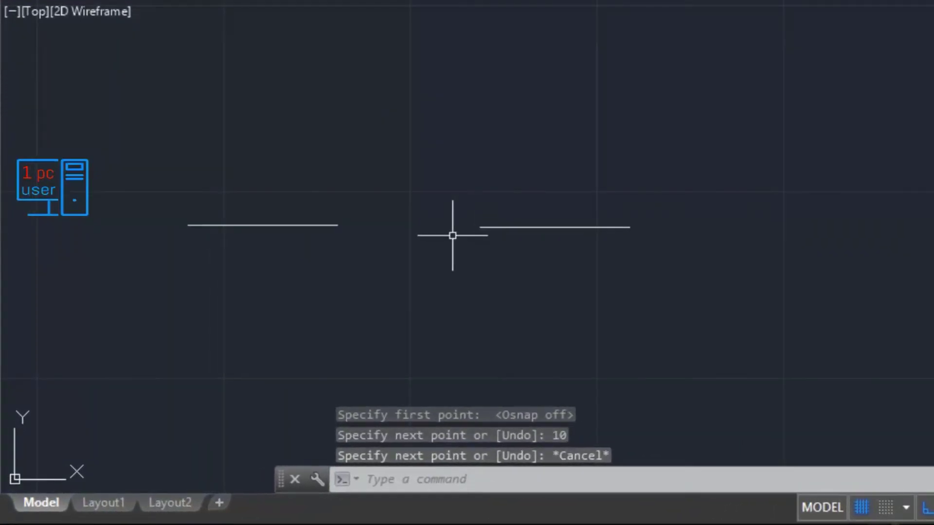
Step: Draw a 2-Point circle whose diameter spans the gap between the facing ends of the two horizontal lines
{"action": "left_click", "coordinate": [99, 60]}
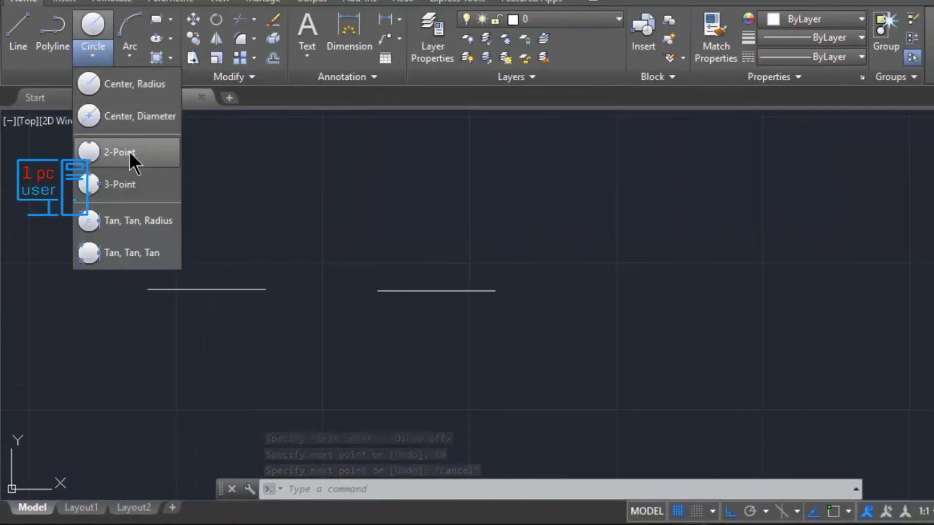
{"action": "left_click", "coordinate": [129, 151]}
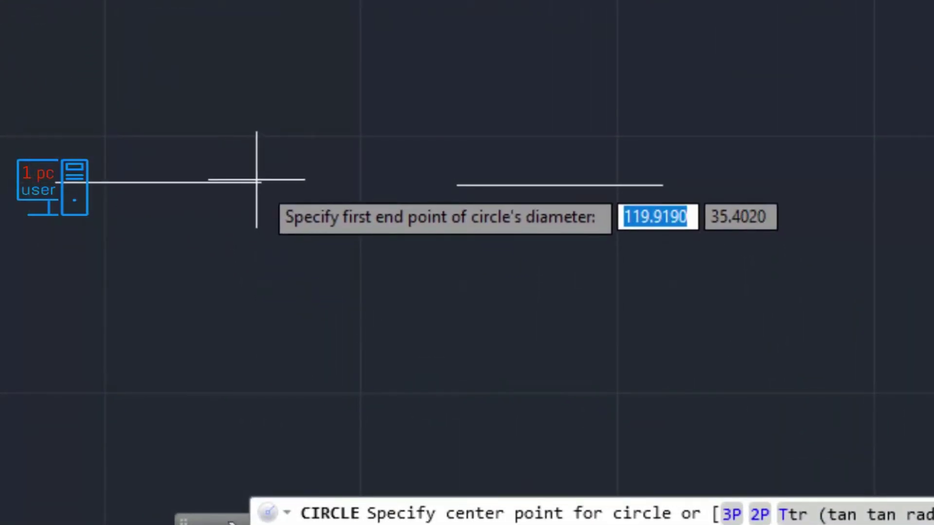
{"action": "left_click", "coordinate": [258, 182]}
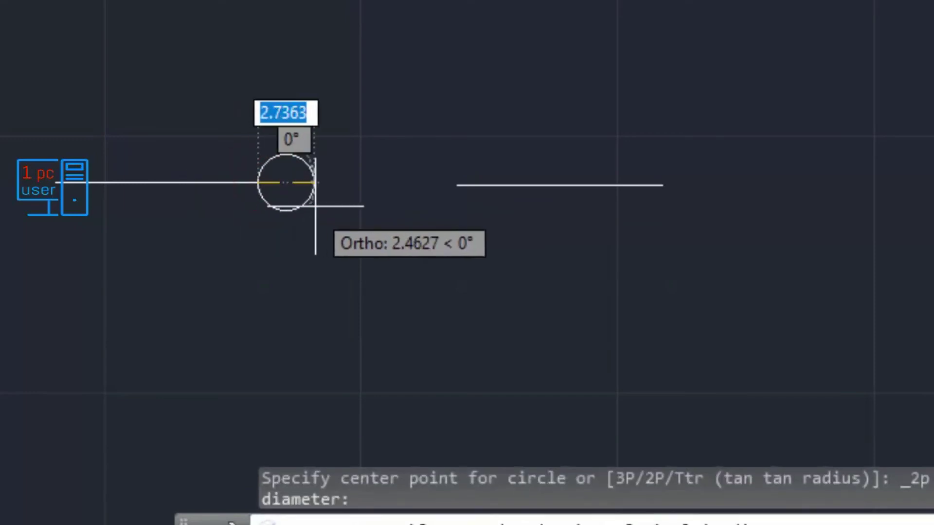
{"action": "left_click", "coordinate": [460, 188]}
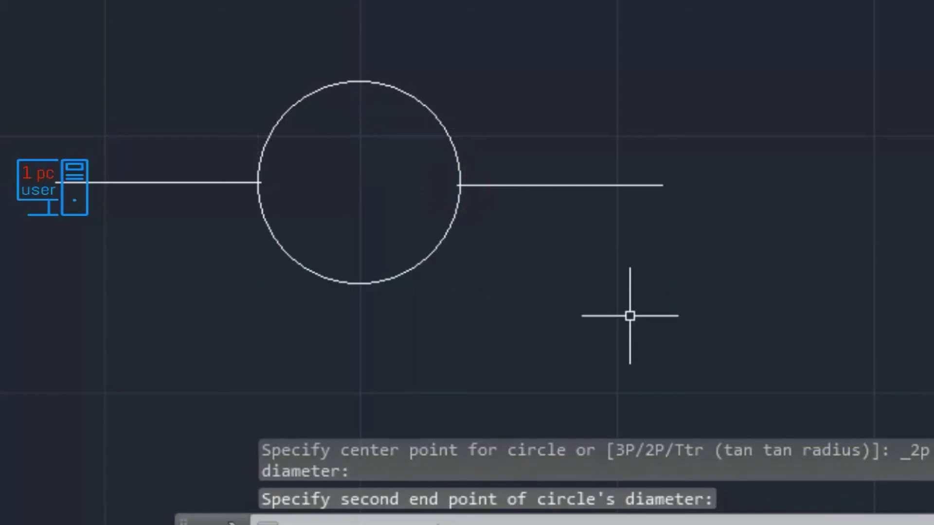
{"action": "left_click", "coordinate": [78, 63]}
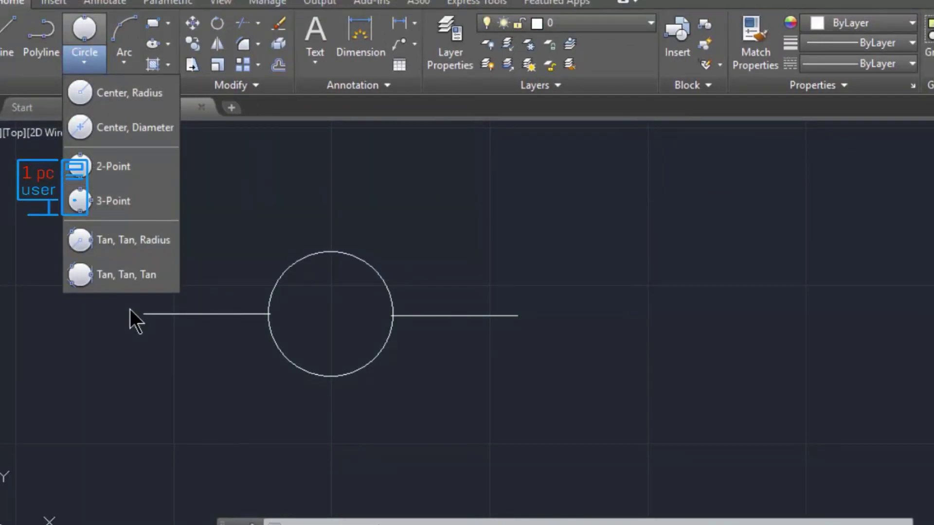
Step: Copy the circle with its two lines to the clipboard and paste overlapping copies to the lower right of the original
{"action": "left_click", "coordinate": [475, 391]}
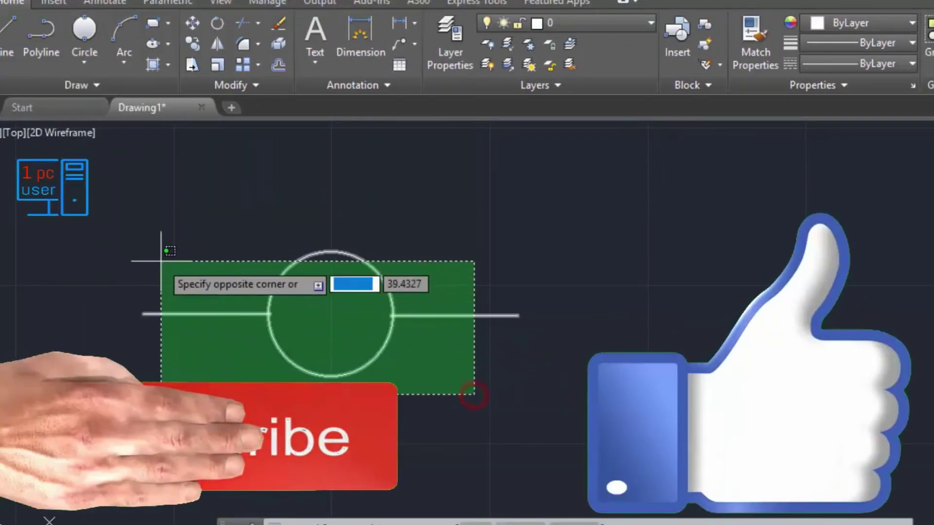
{"action": "left_click", "coordinate": [152, 254]}
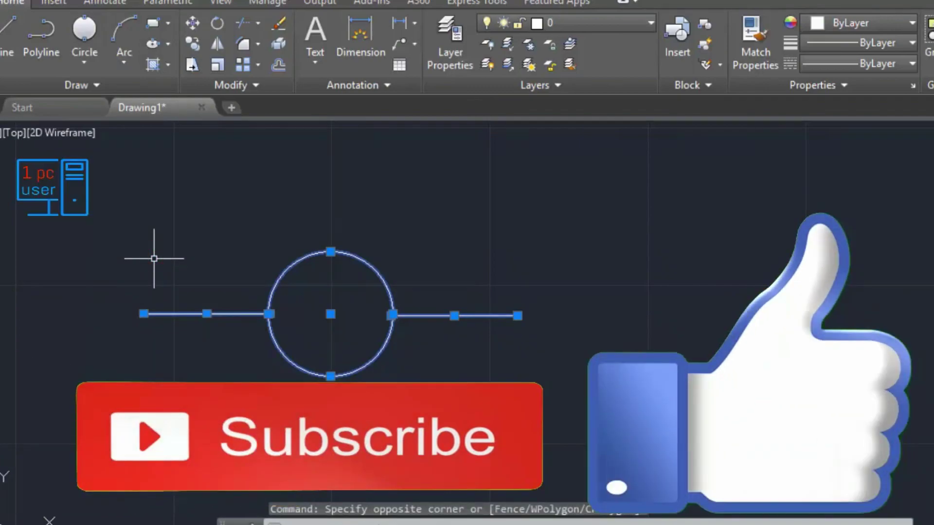
{"action": "key", "text": "ctrl+c"}
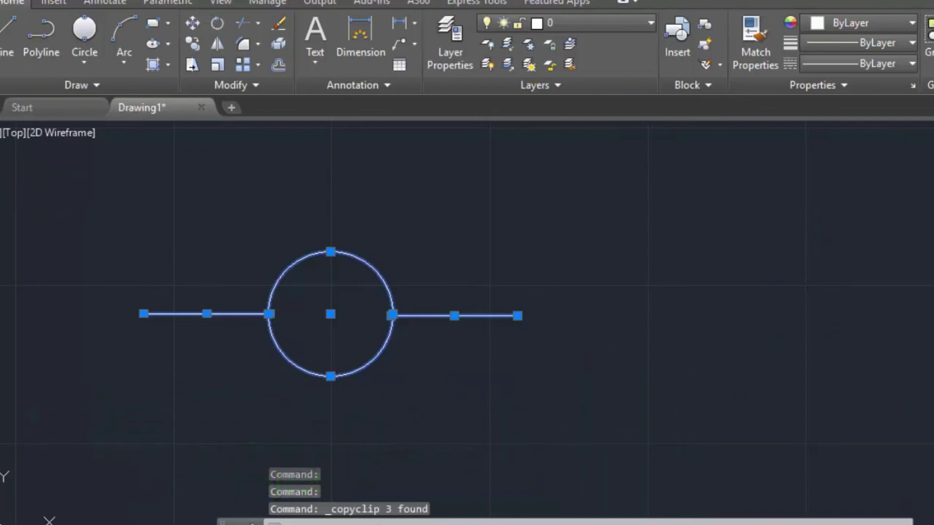
{"action": "key", "text": "ctrl+v"}
{"action": "left_click", "coordinate": [522, 451]}
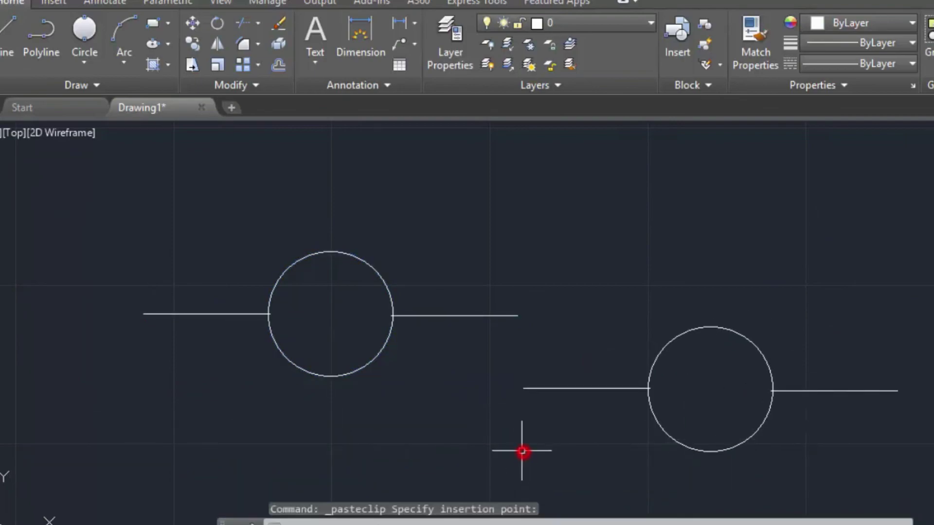
{"action": "left_click", "coordinate": [447, 455]}
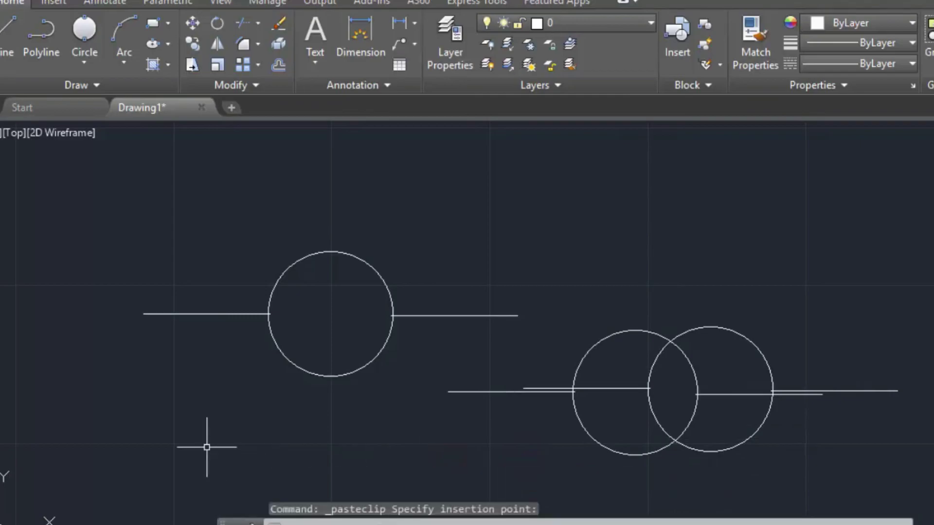
{"action": "key", "text": "Return"}
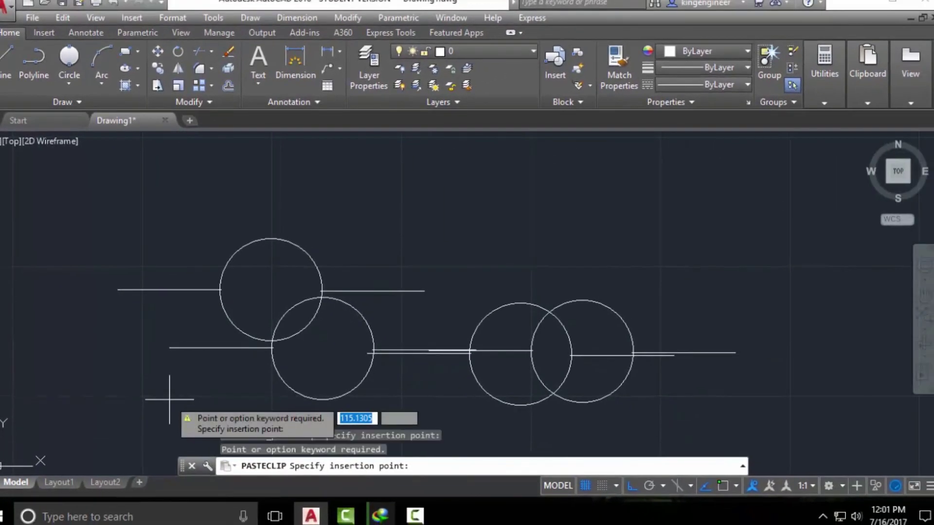